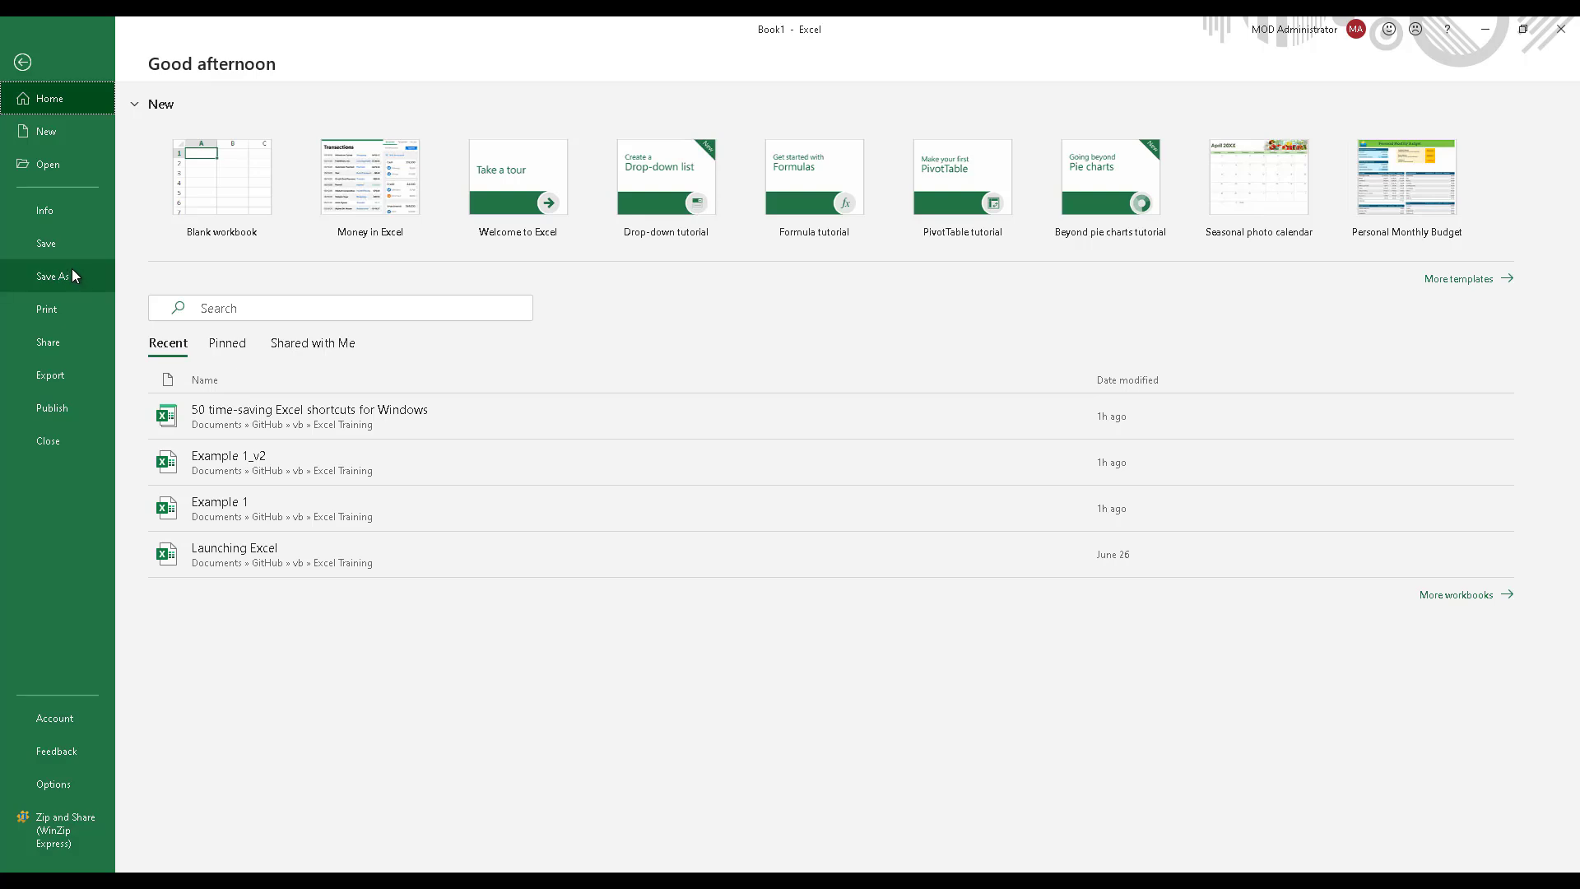
Step: Save the workbook as Monthly Budget in the Excel Training folder
left_click(72, 271)
left_click(198, 394)
type("Monthly Budget")
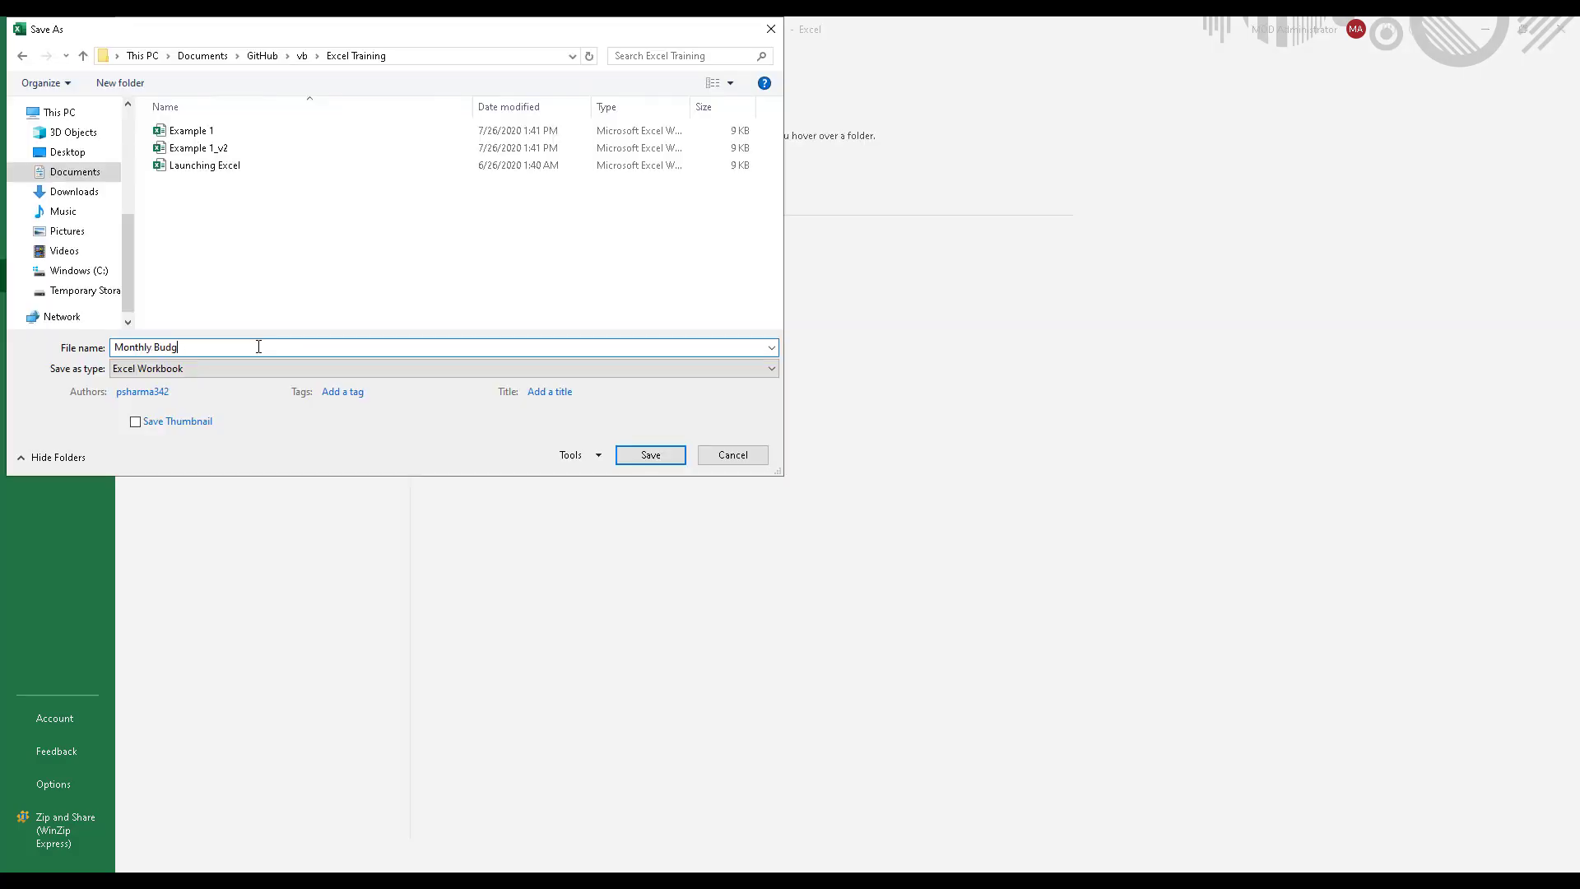
key("Return")
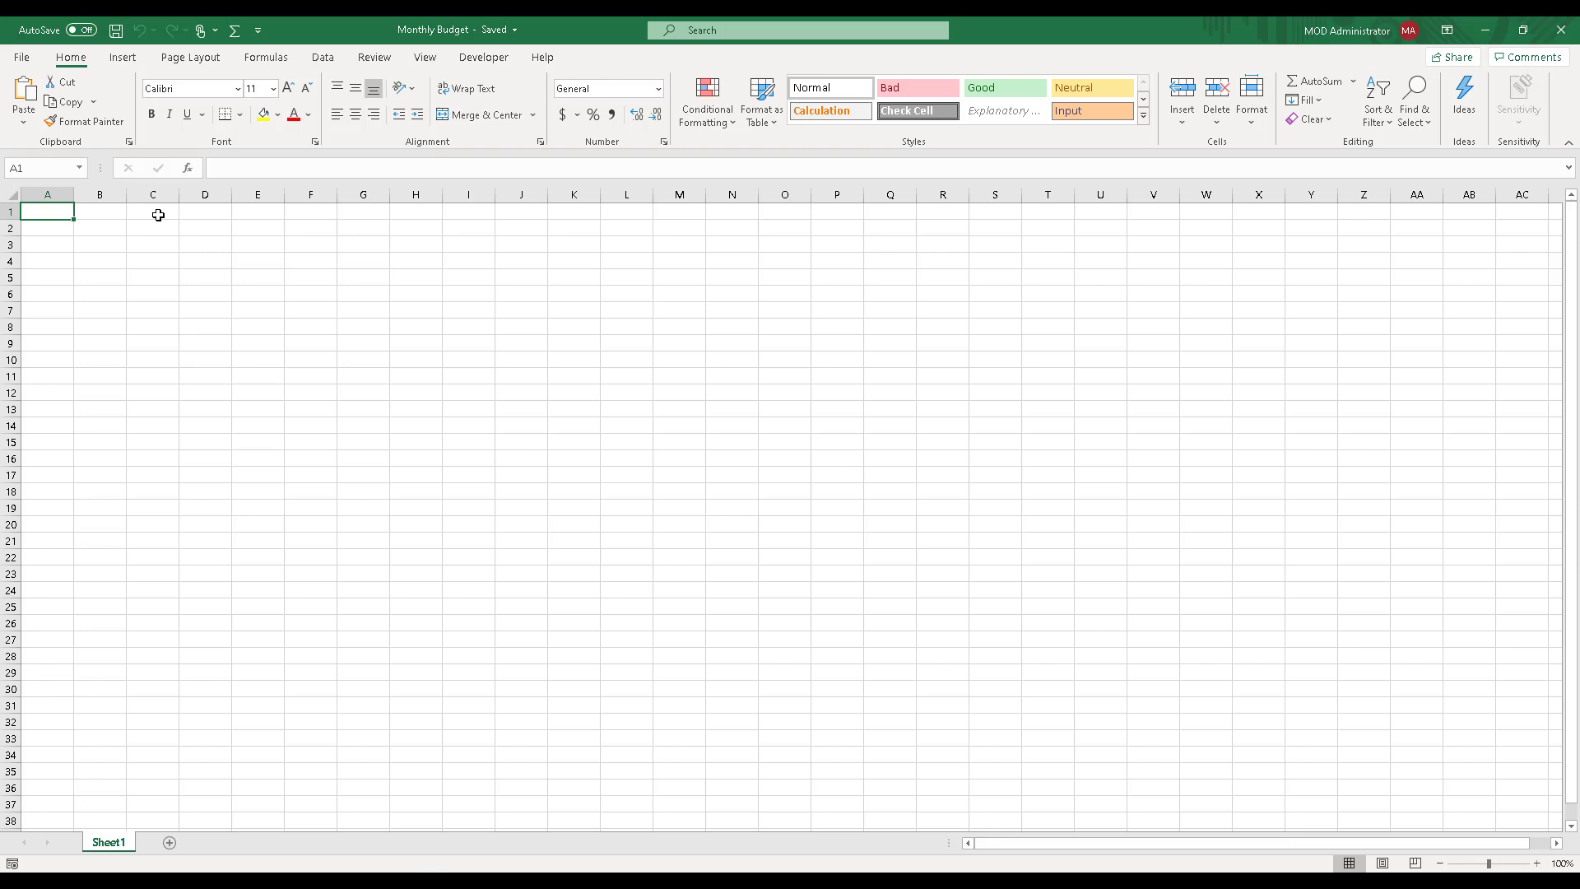
Step: Enter the title Monthly Budget in cell A1 and the heading Bills in cell A3
key("Return")
left_click(52, 205)
type("Monthly Budget")
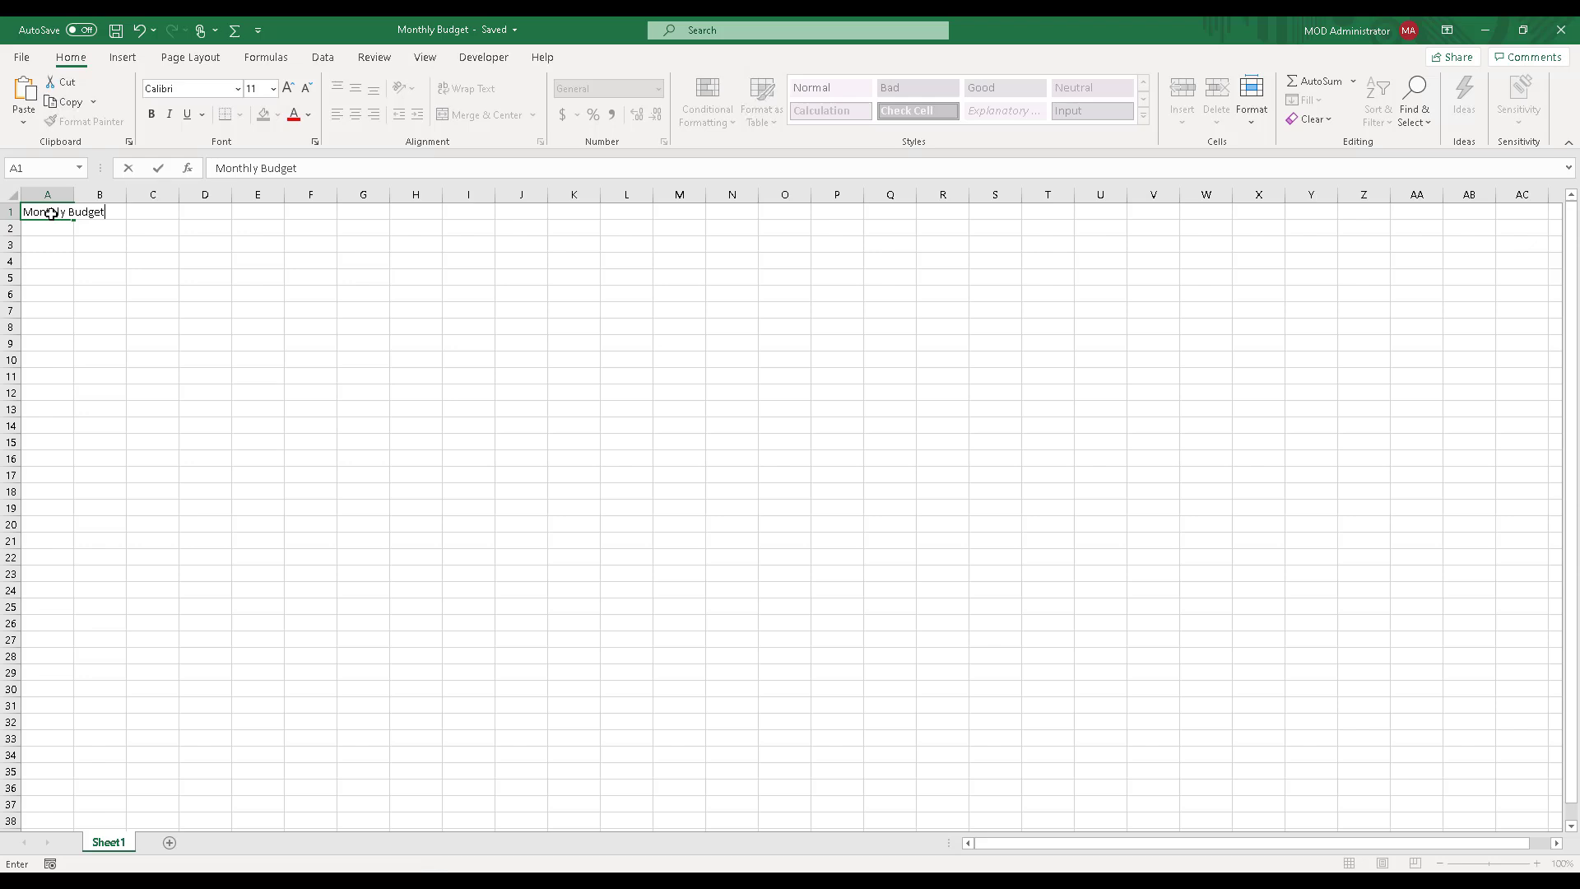
key("Return")
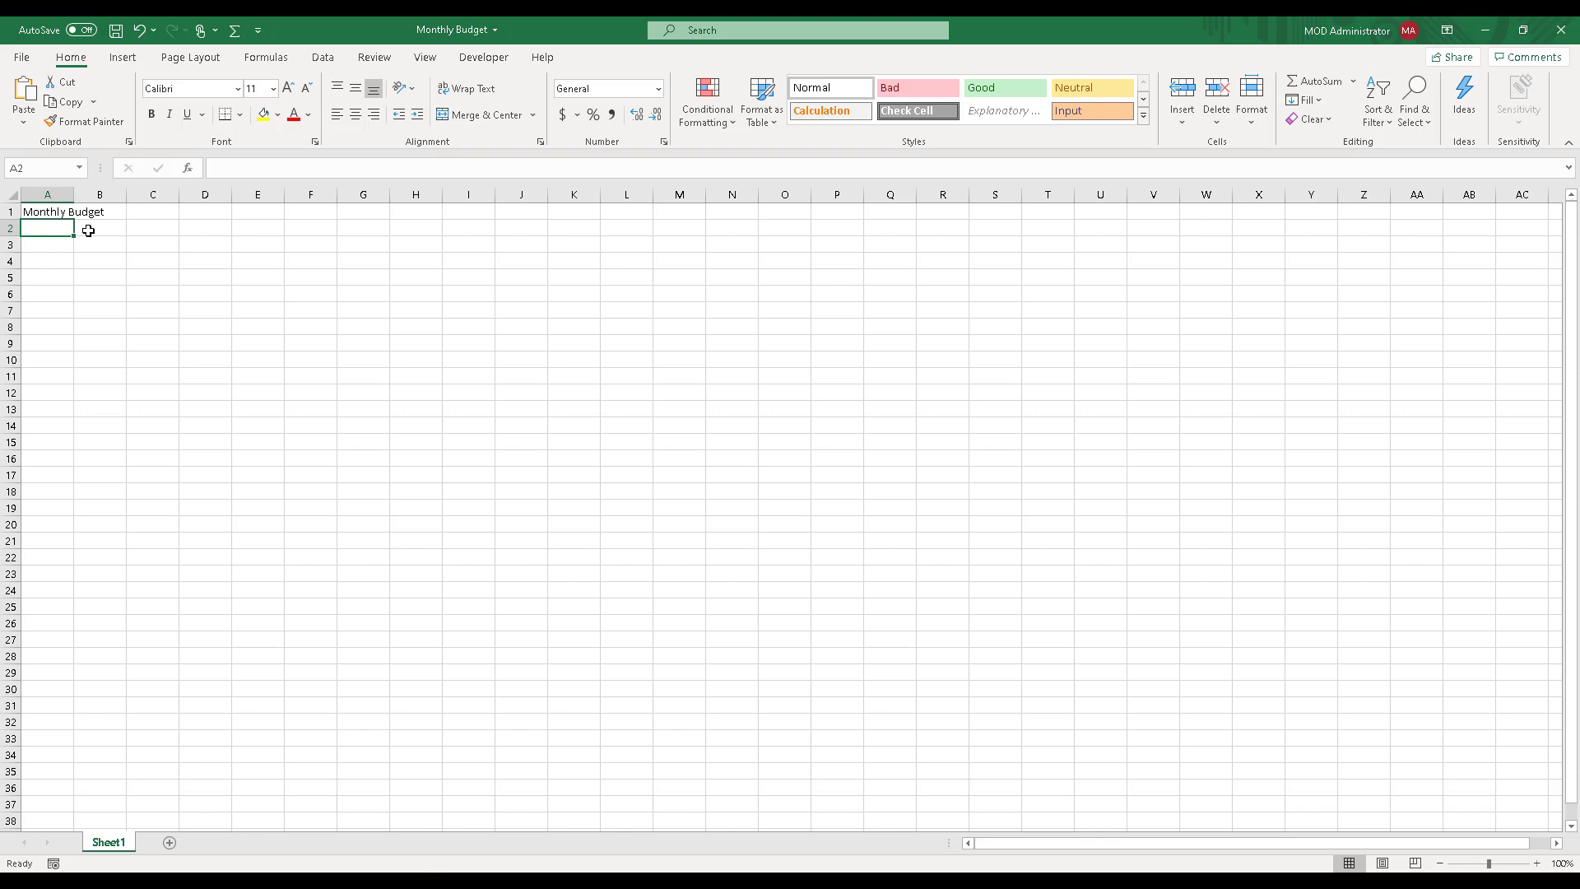
key("Return")
type("Bills")
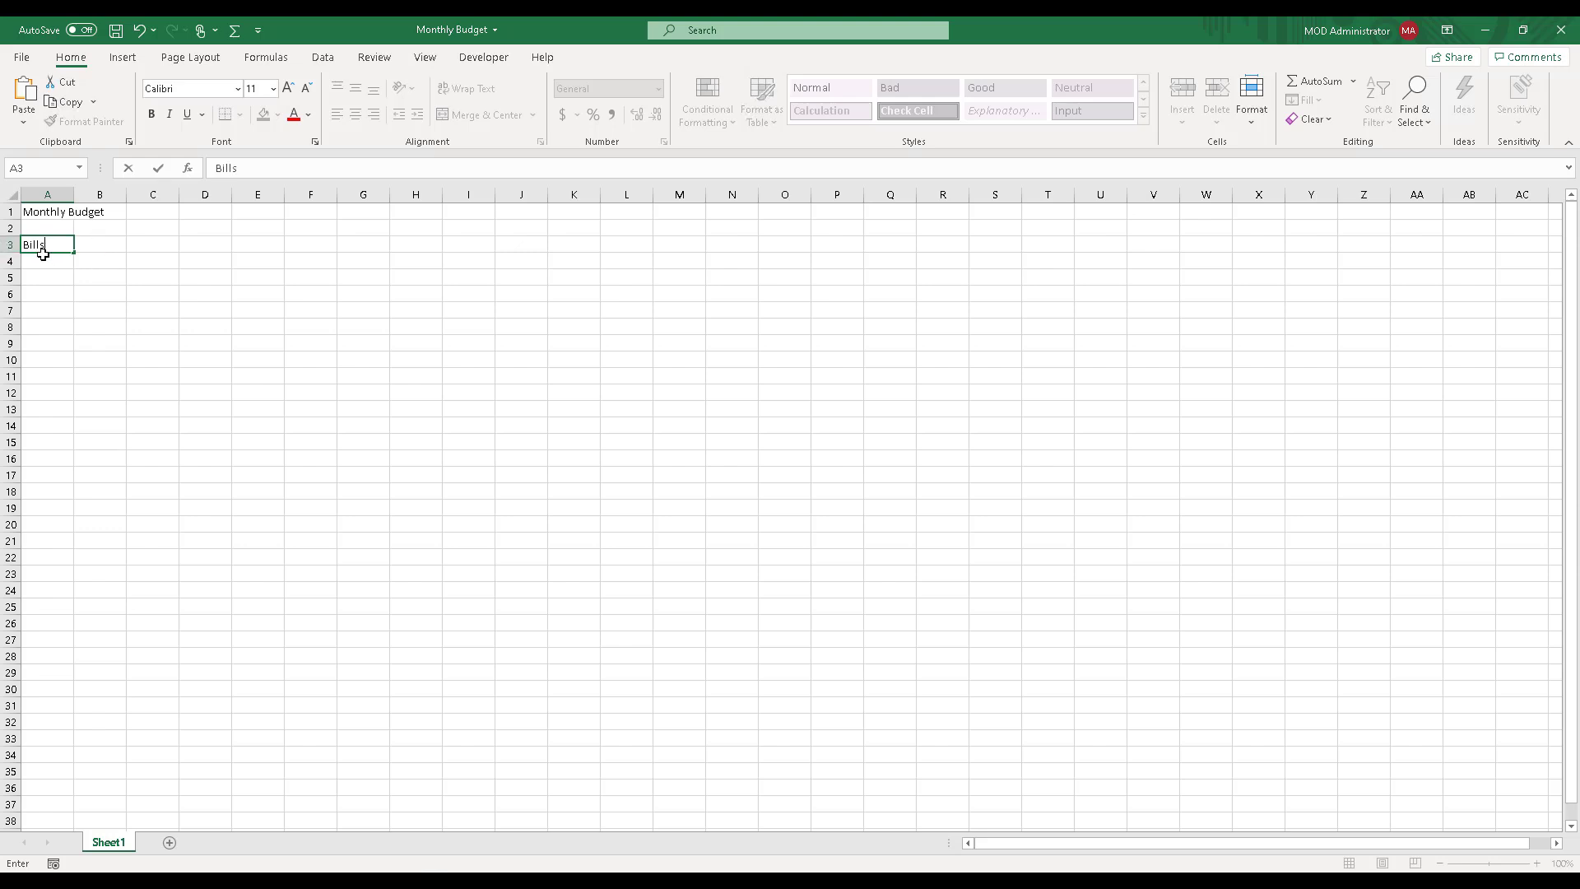
key("Return")
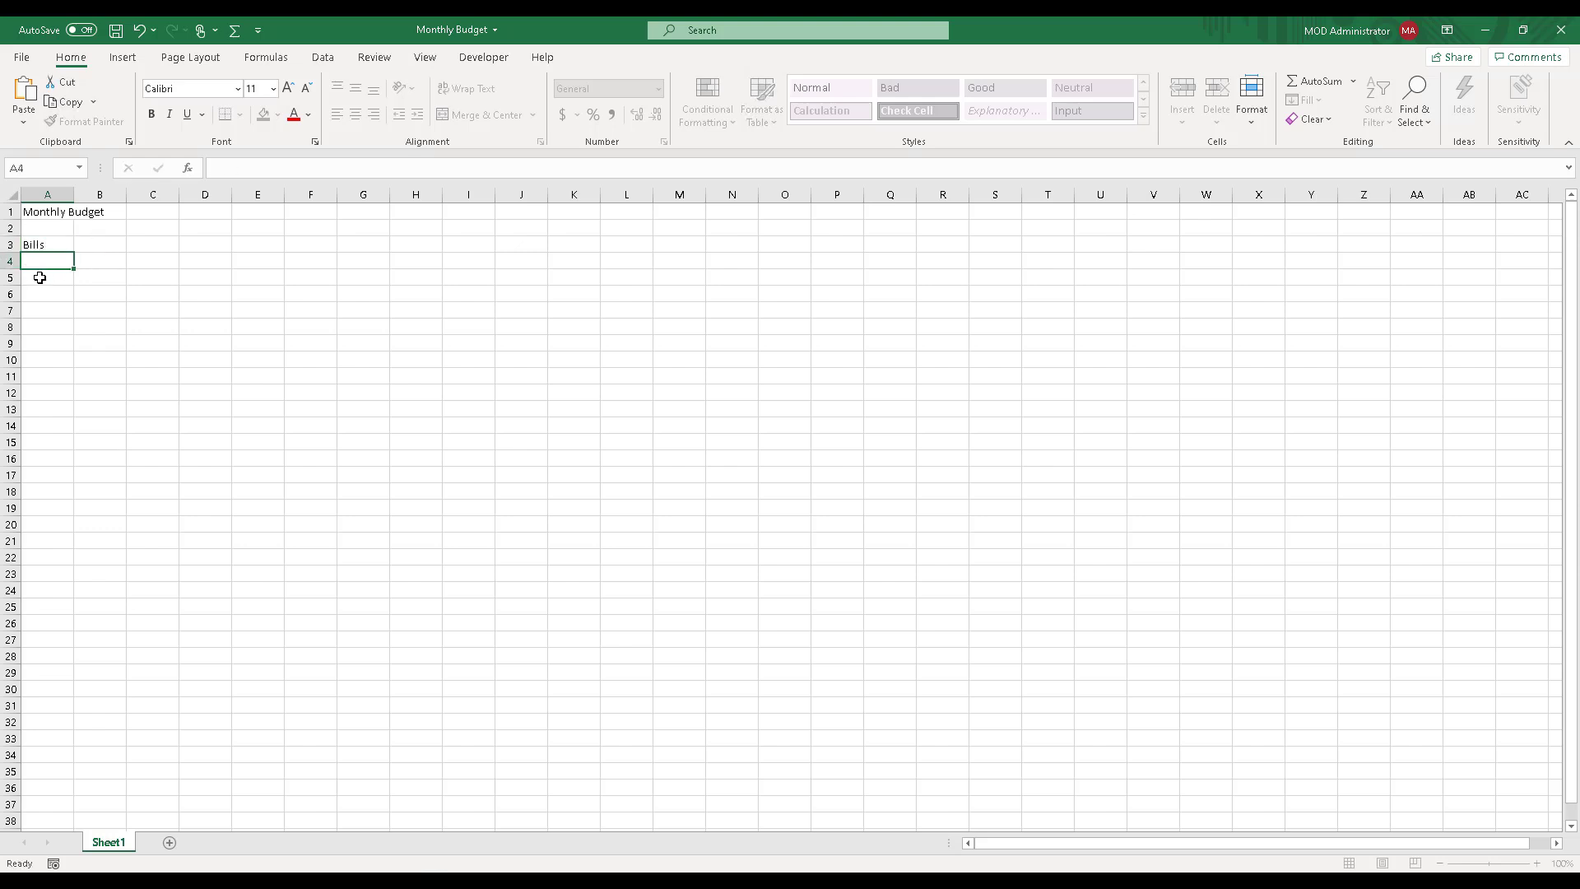
Step: List the bills Rent, Phone, Credit Cards, Food and Candy in cells A4 to A8 under the Bills heading
key("Return")
left_click(46, 260)
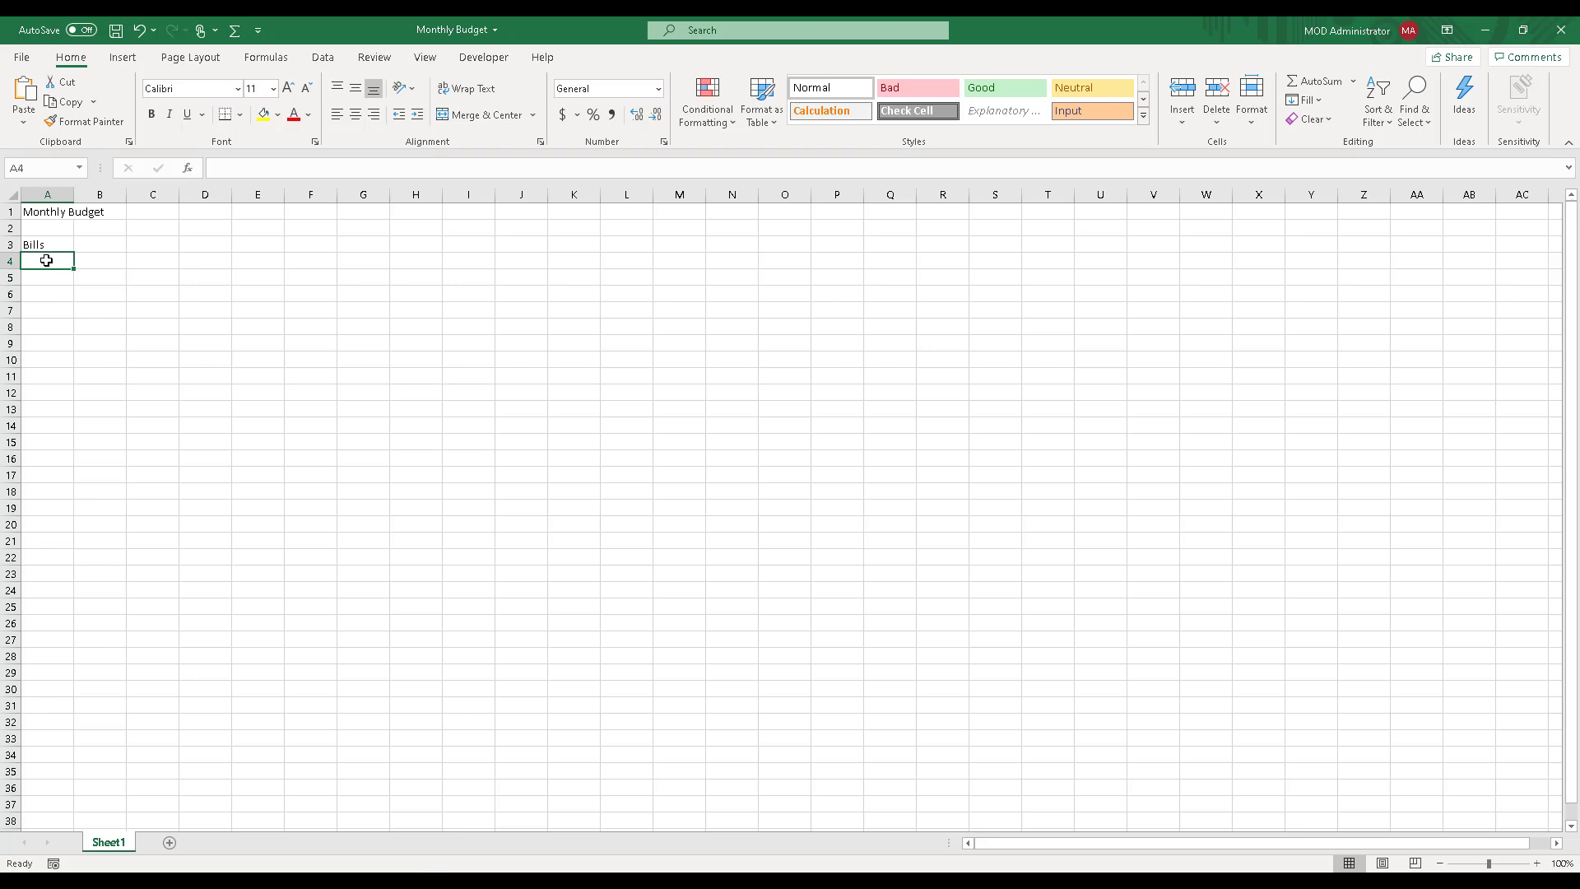
type("Rent")
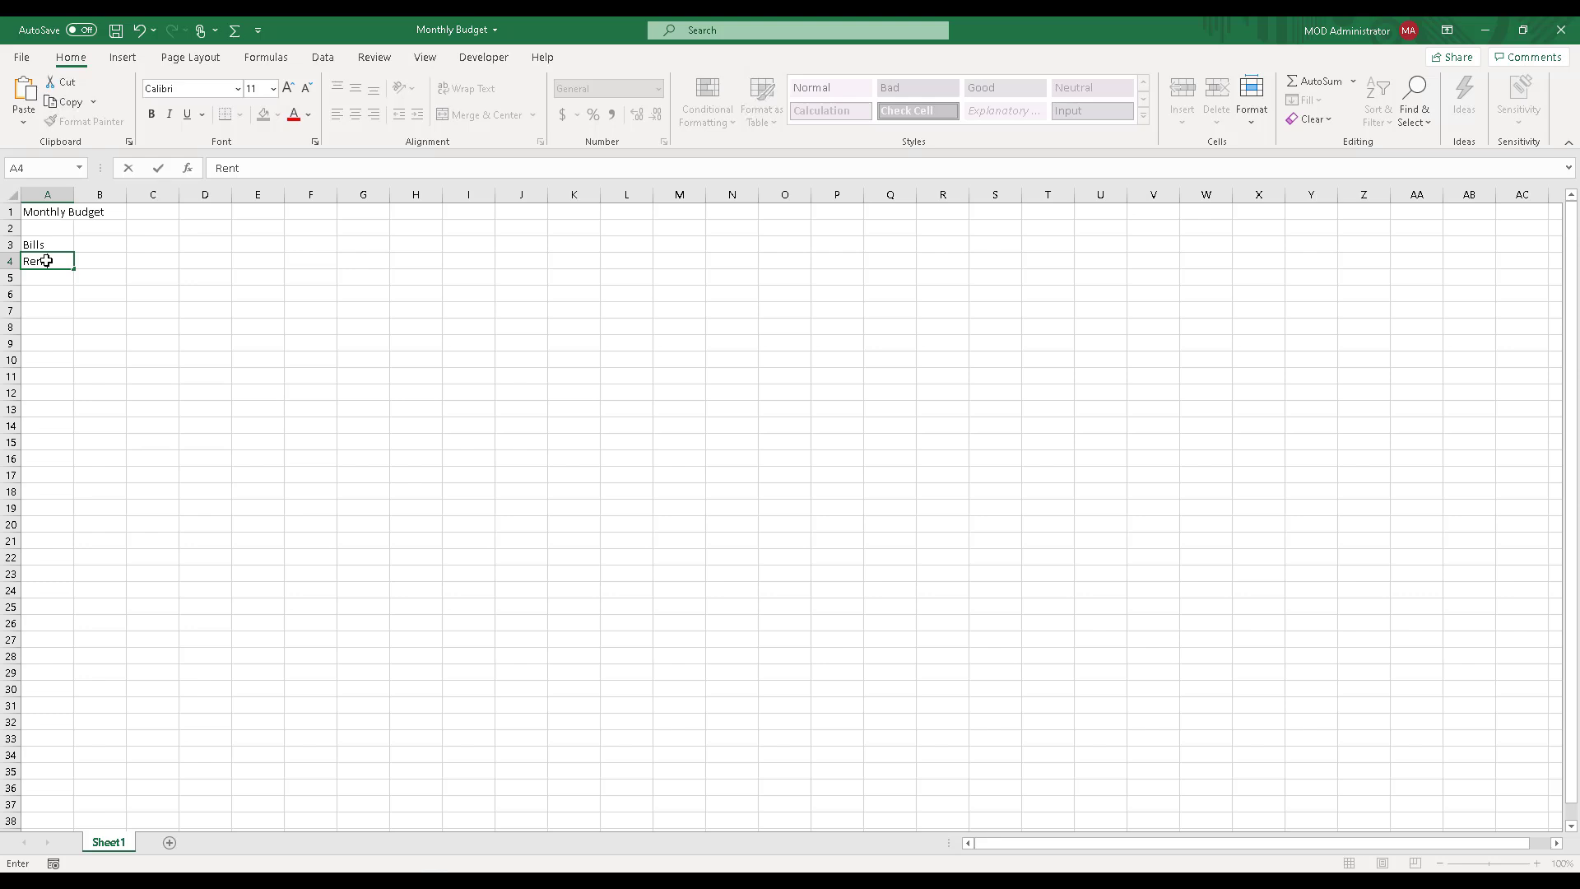
key("Return")
type("Phone")
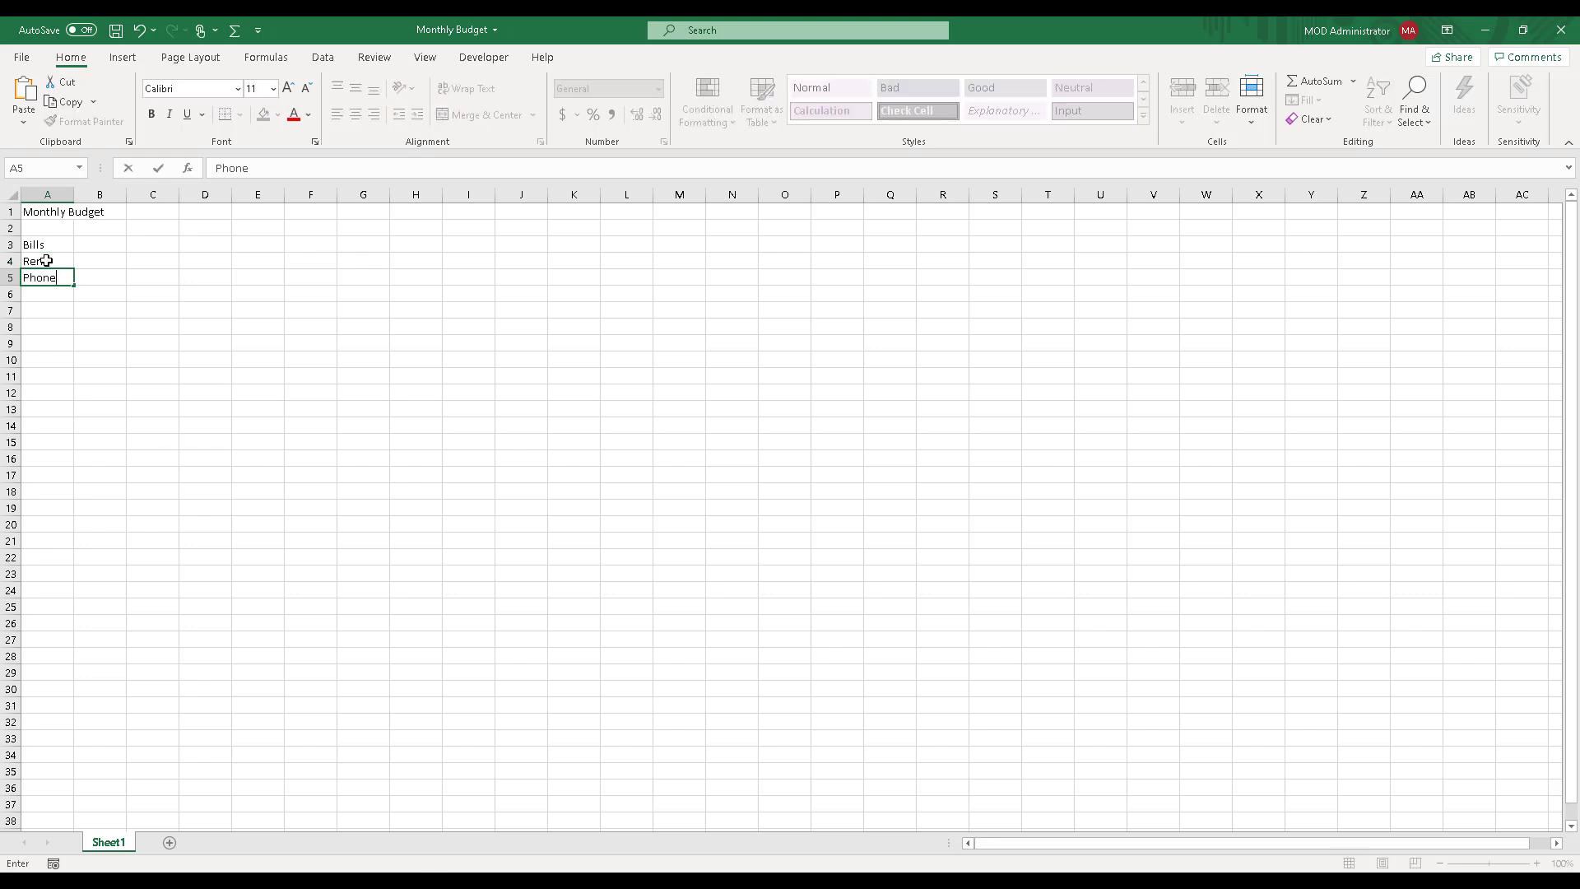
key("Return")
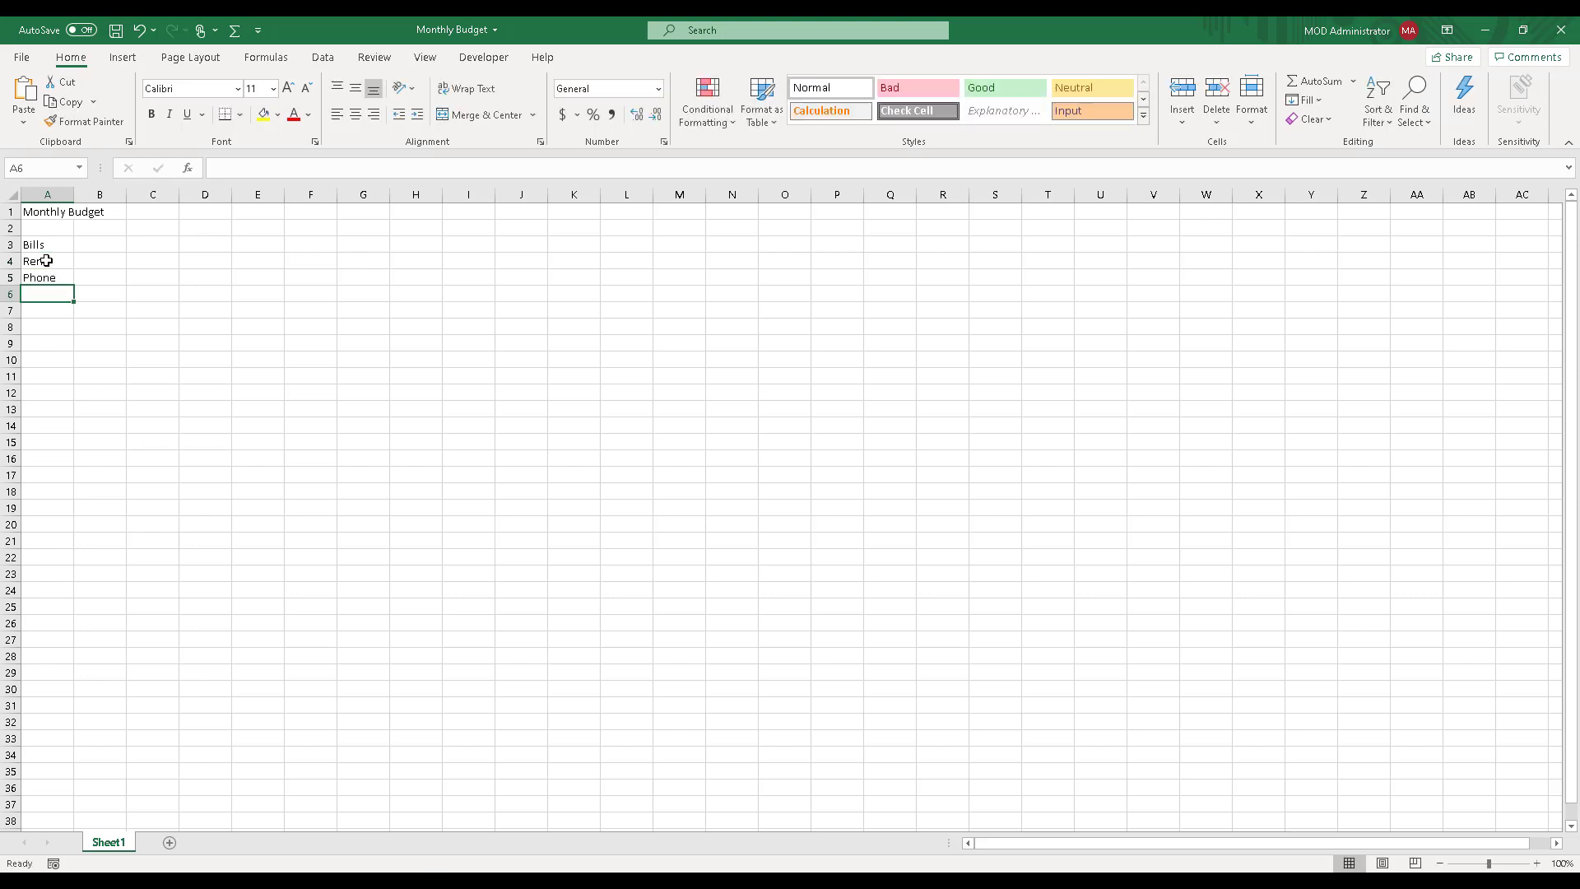
type("Cred")
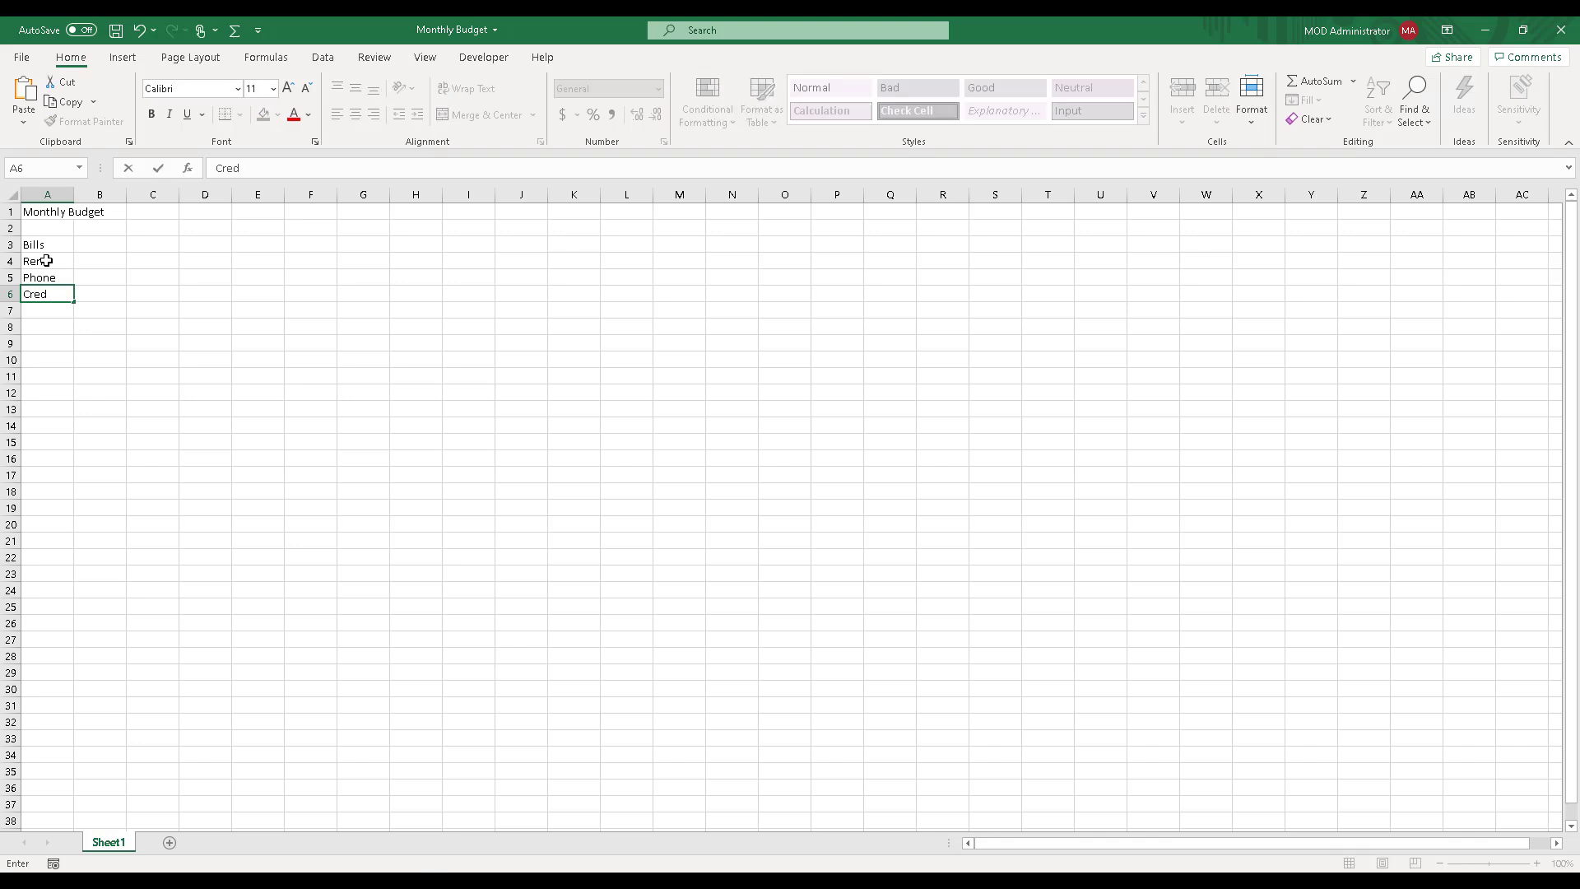
type("it Cards")
key("Return")
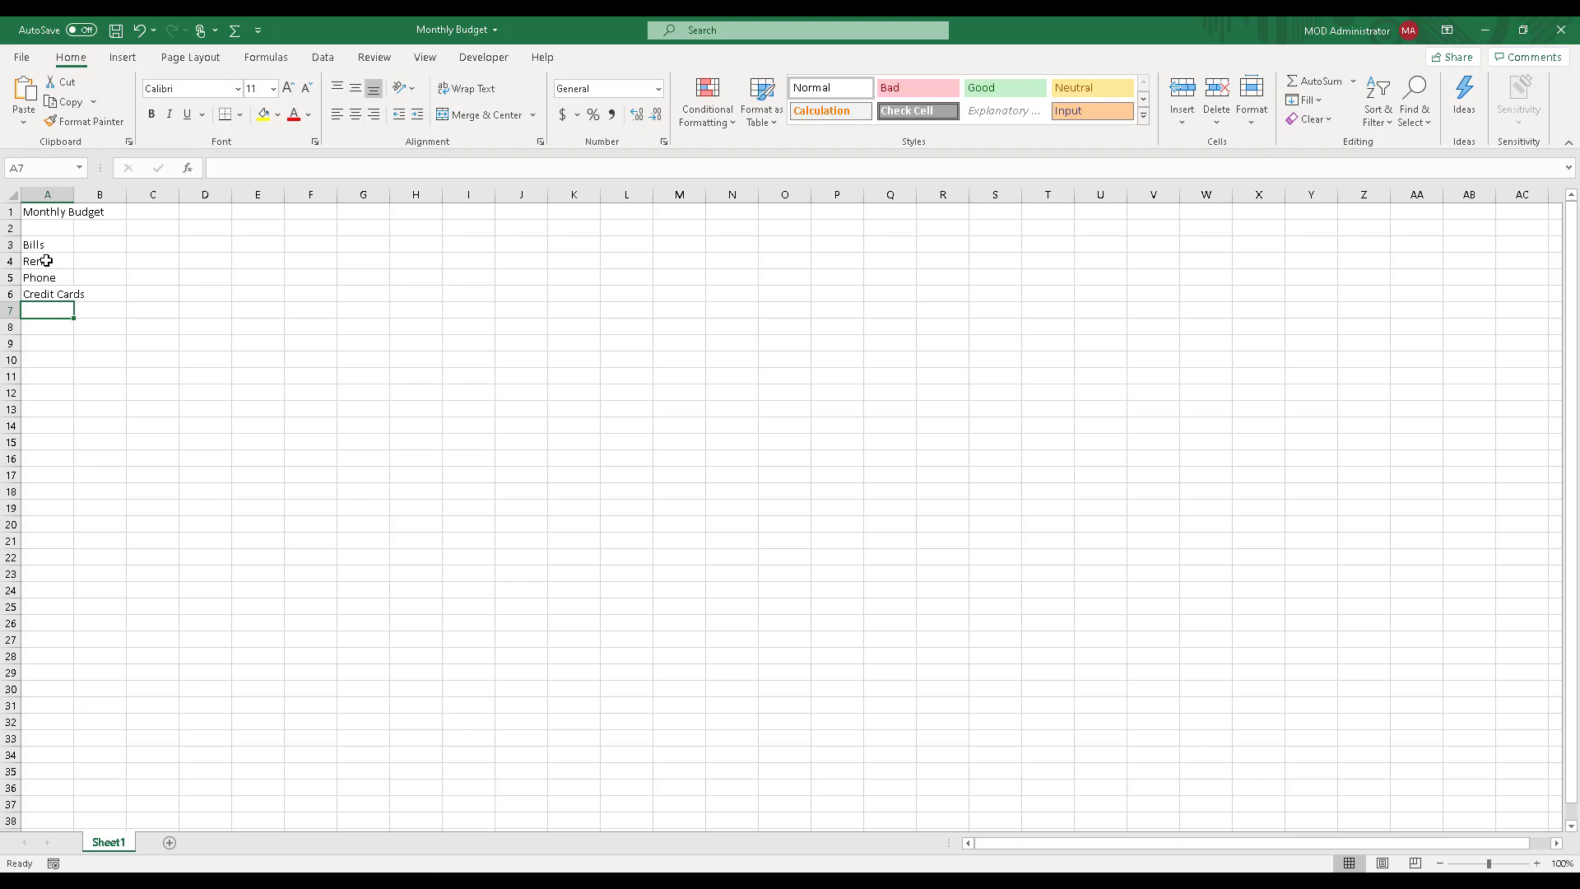
type("Food")
key("Return")
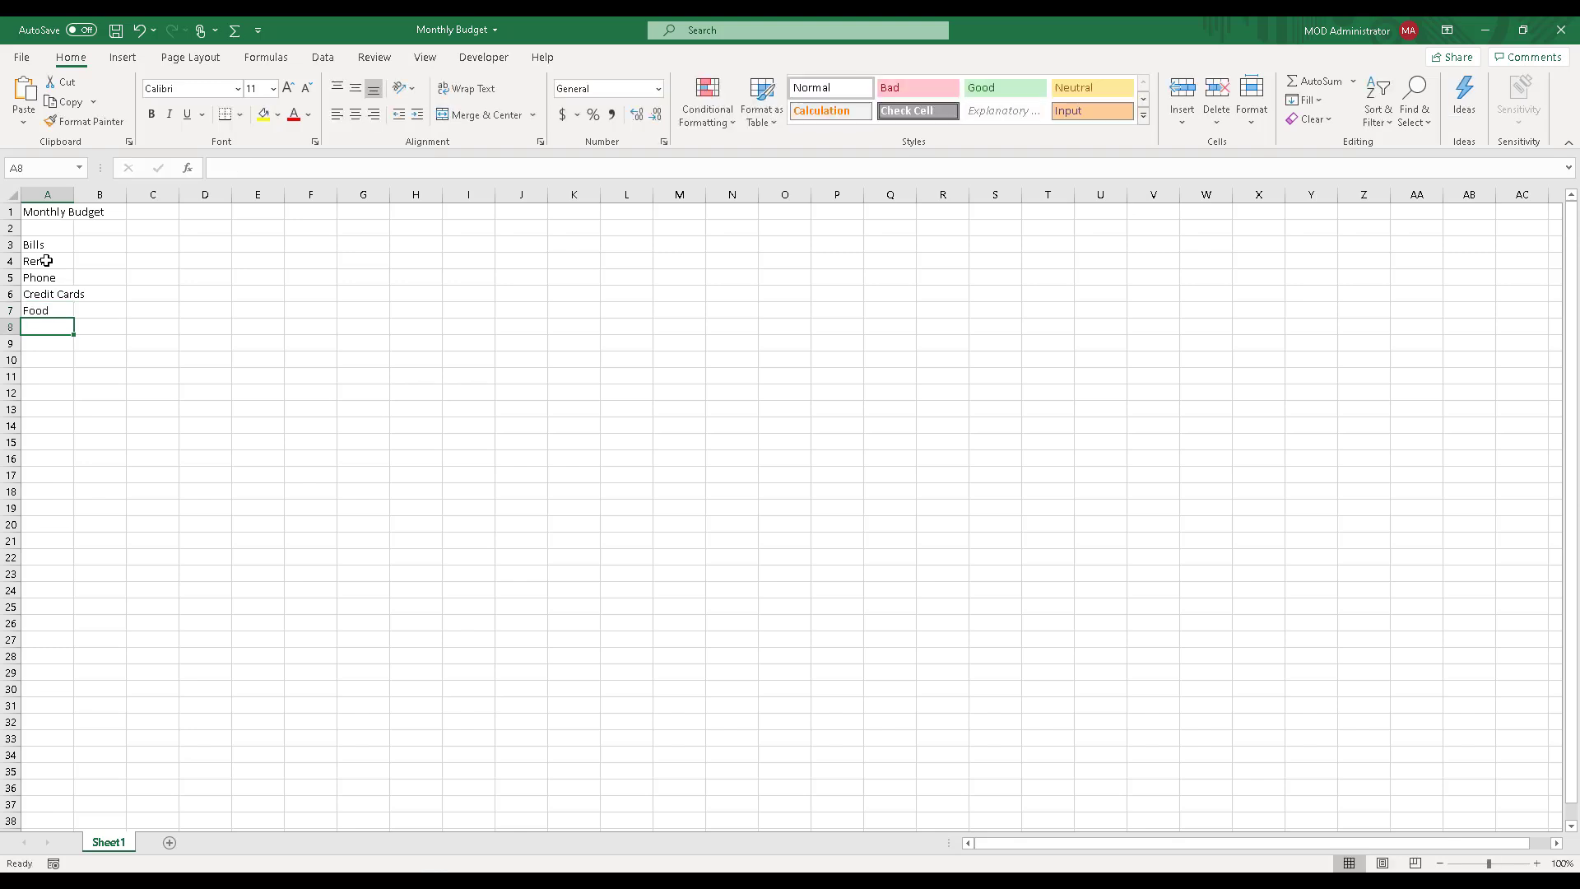
type("Candy")
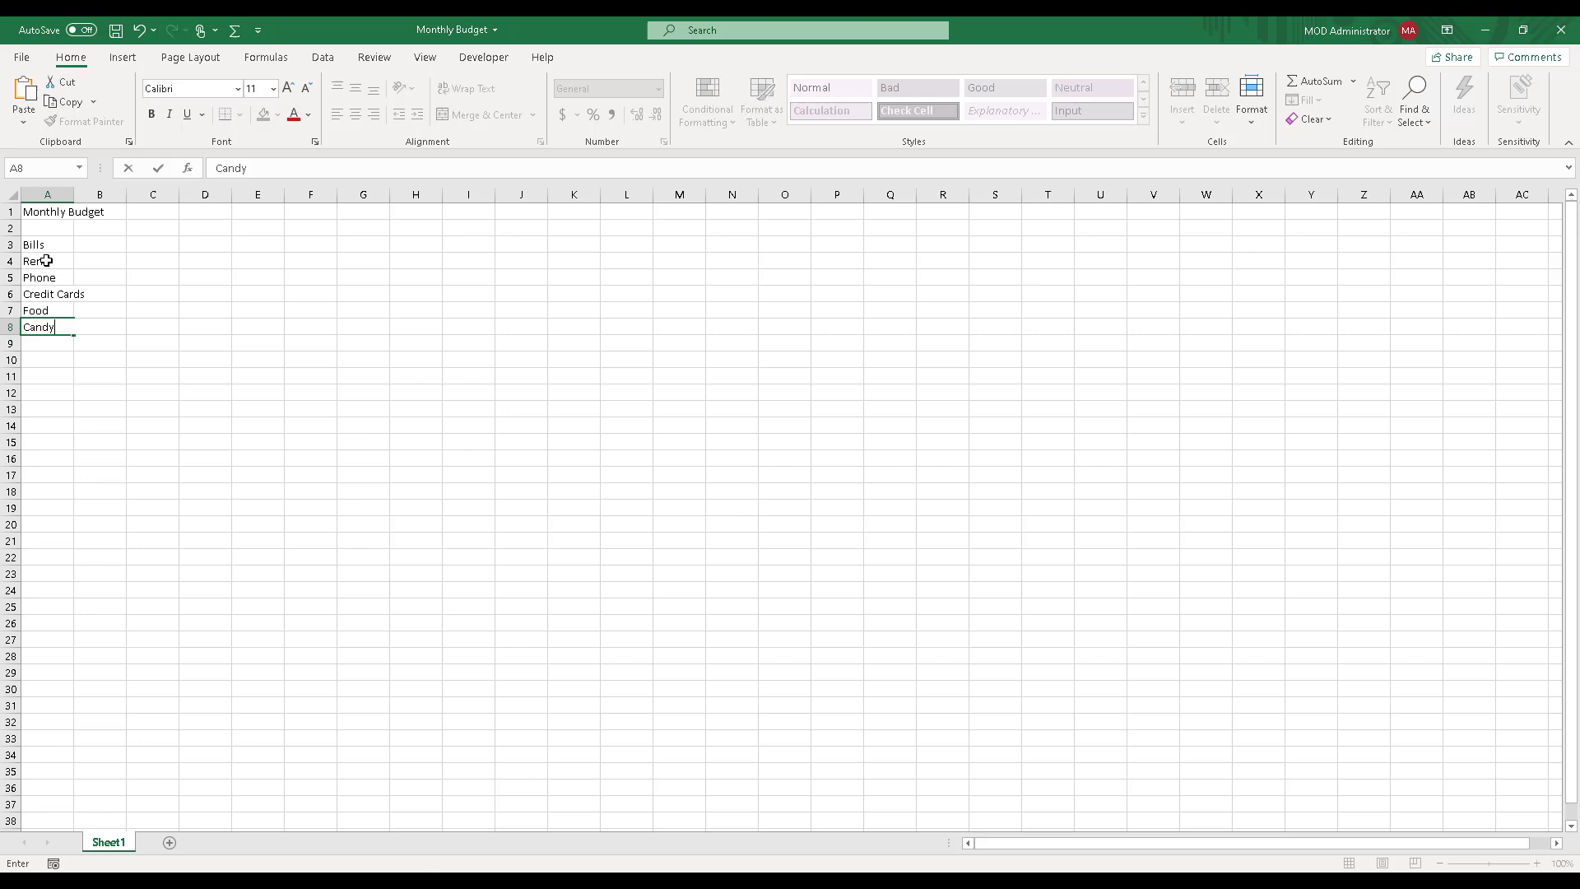
key("Return")
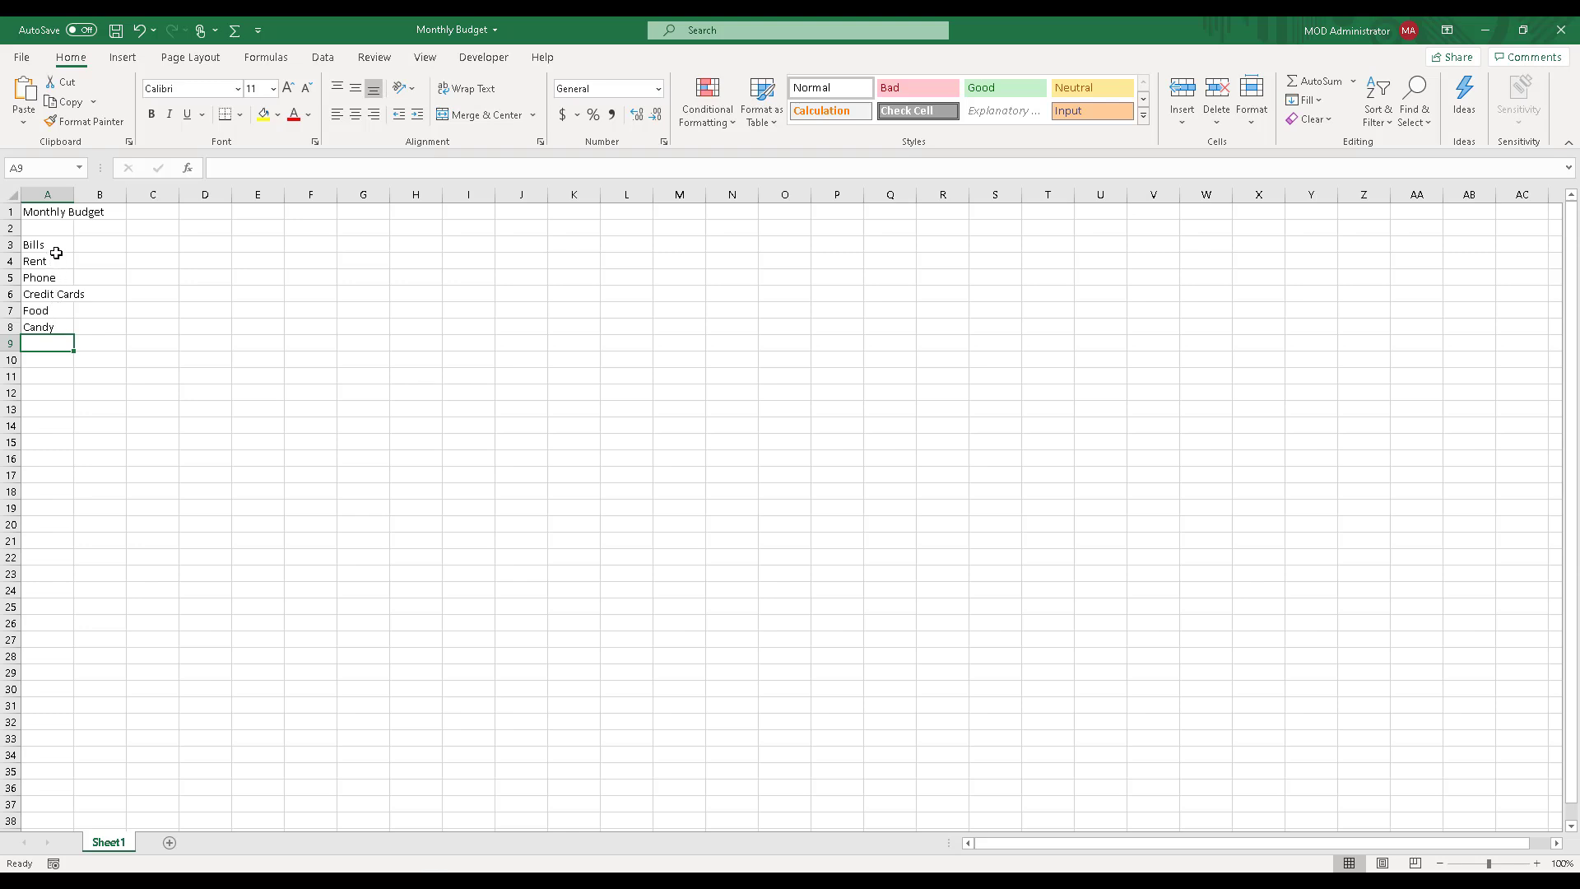
Step: Add the row label Total in cell A9, directly below the list of bills
left_click(53, 360)
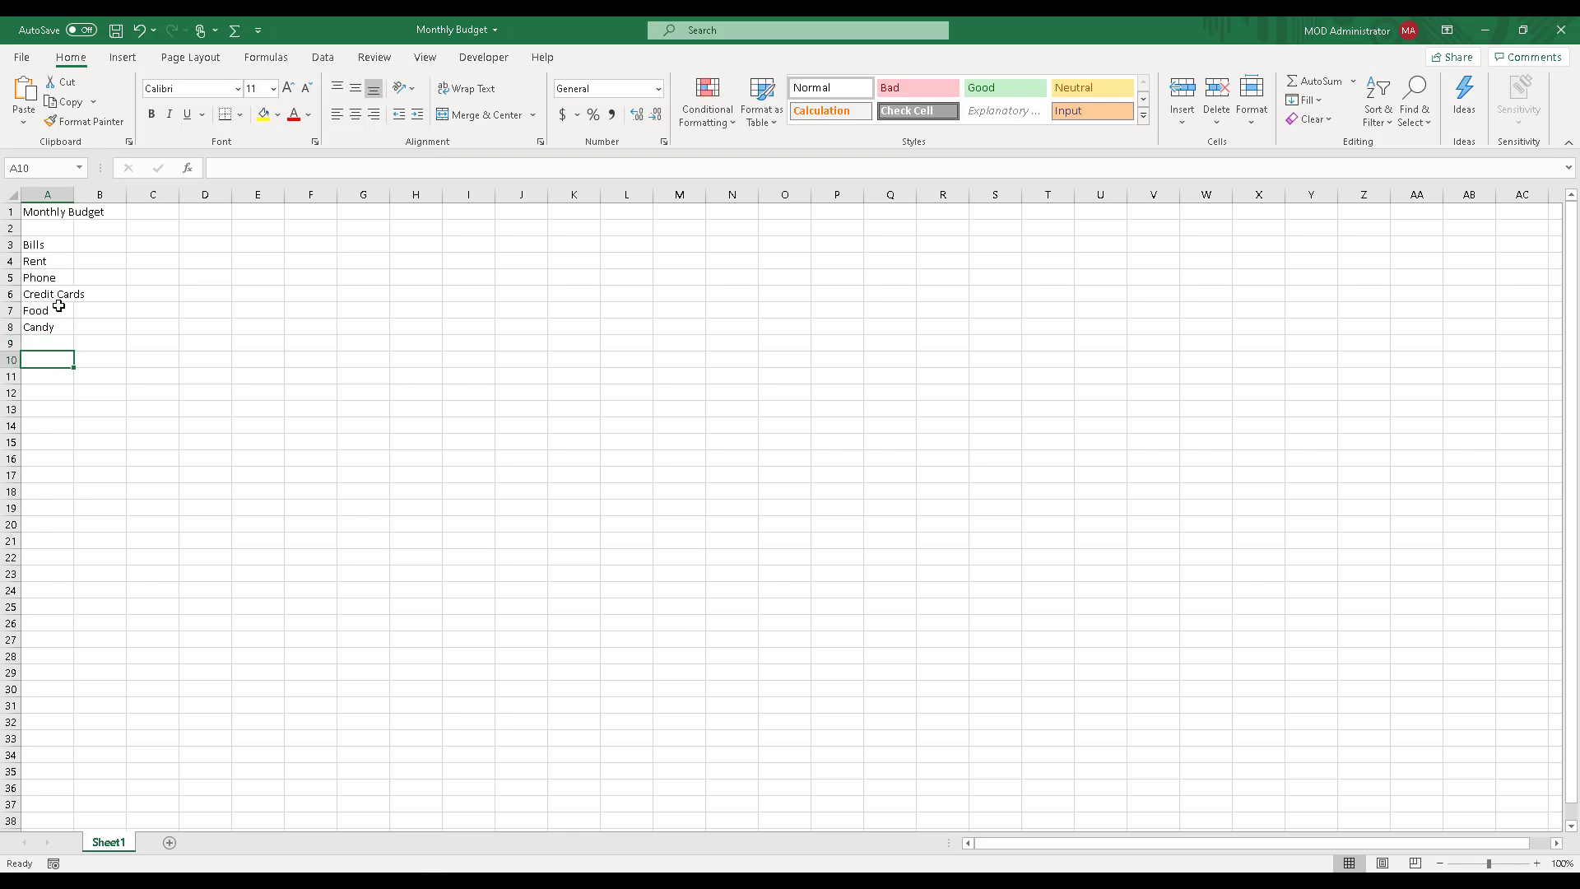
left_click(37, 344)
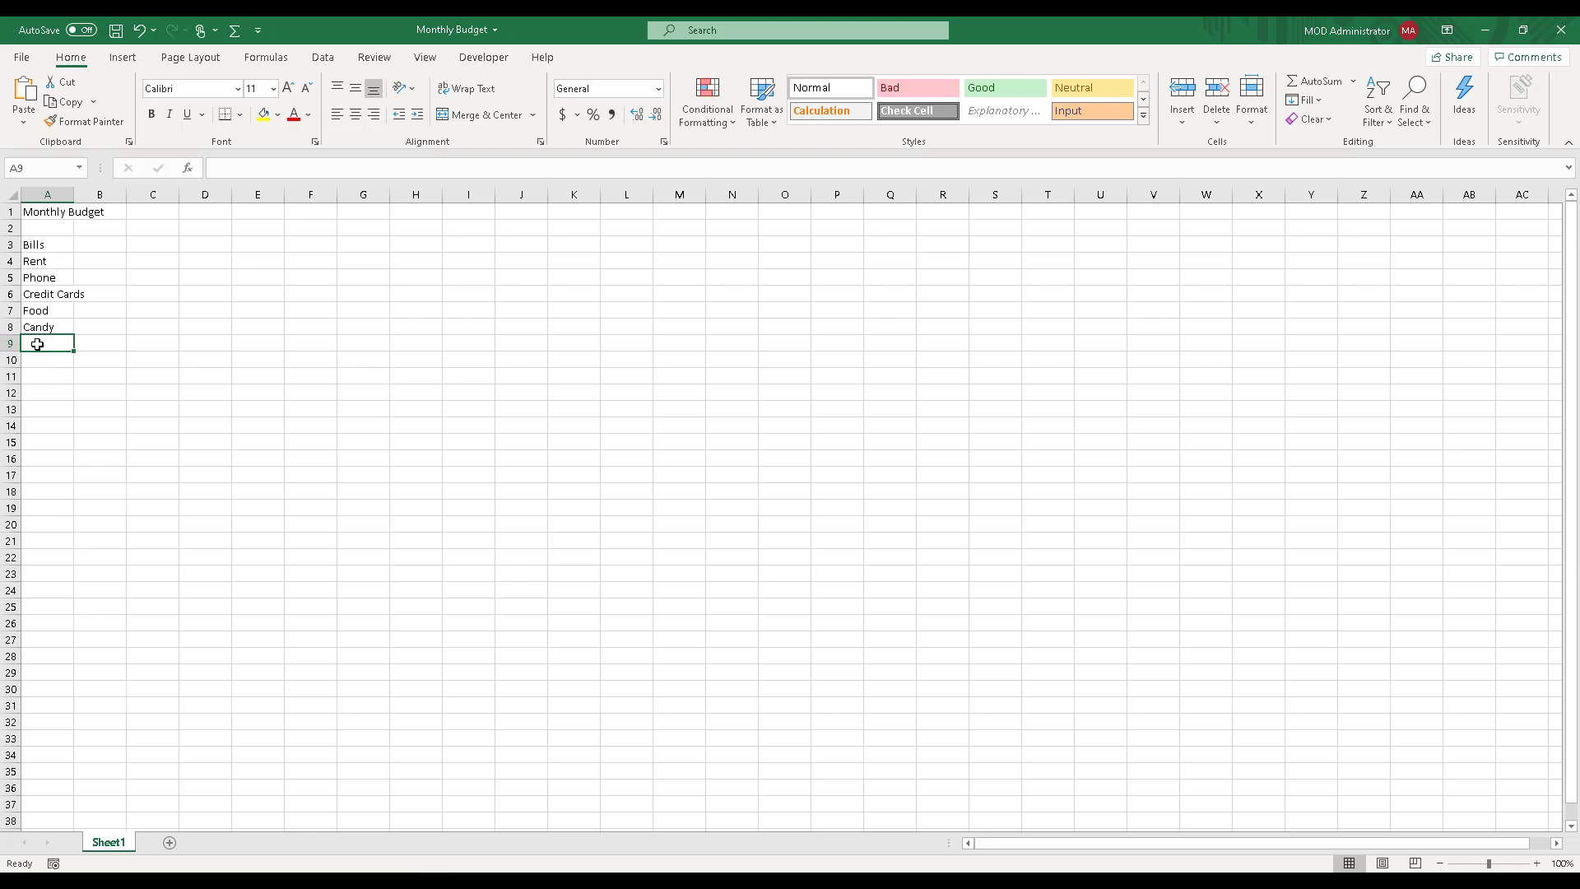
type("Tot")
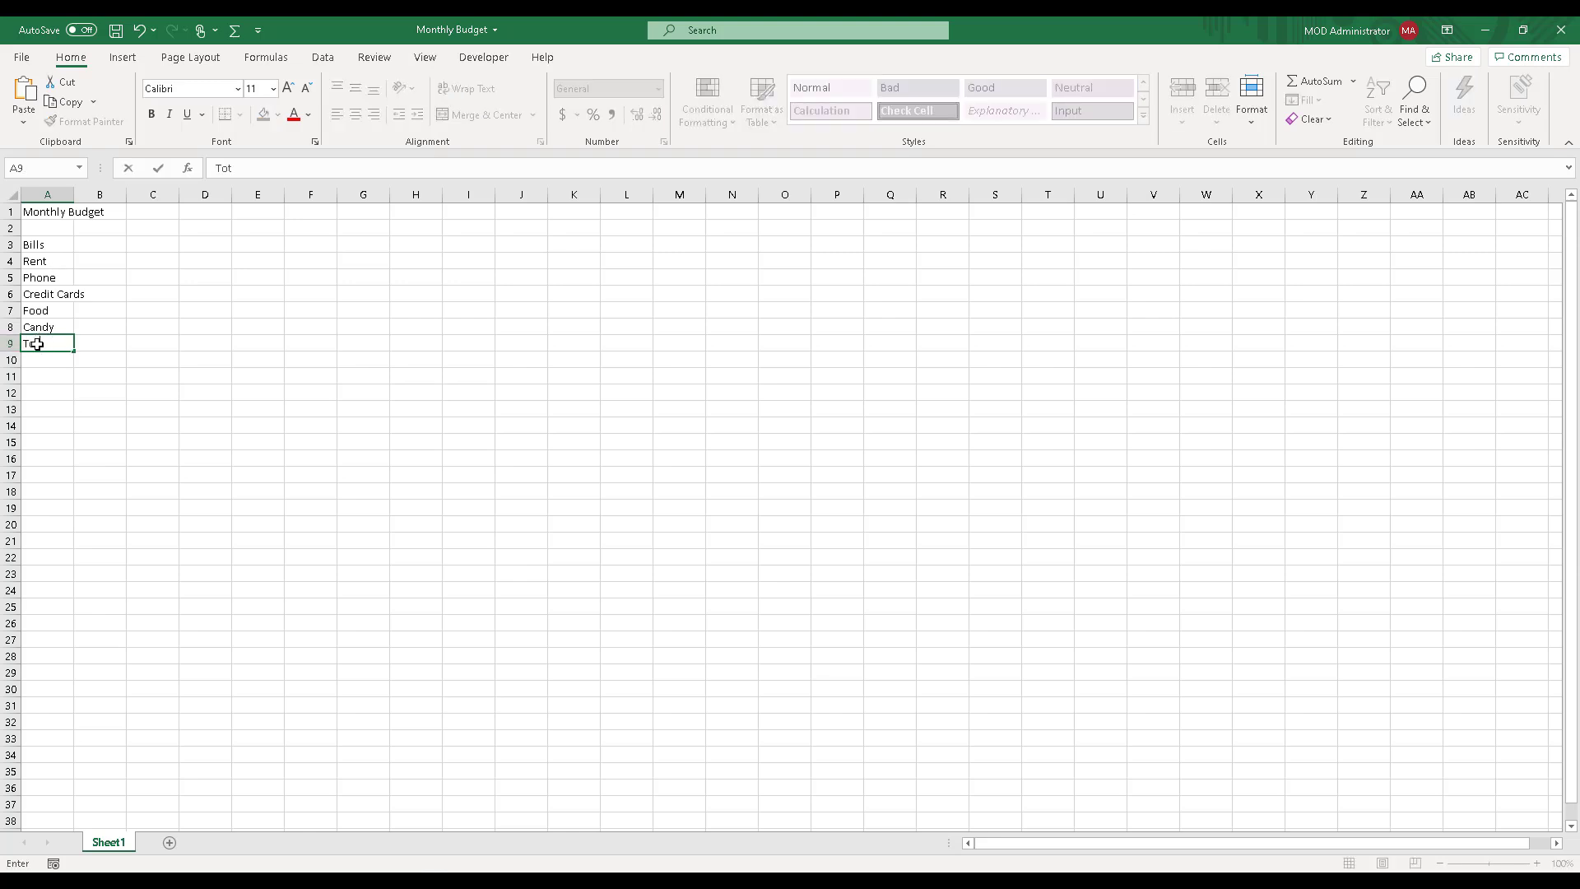
type("al")
left_click(106, 344)
left_click(12, 342)
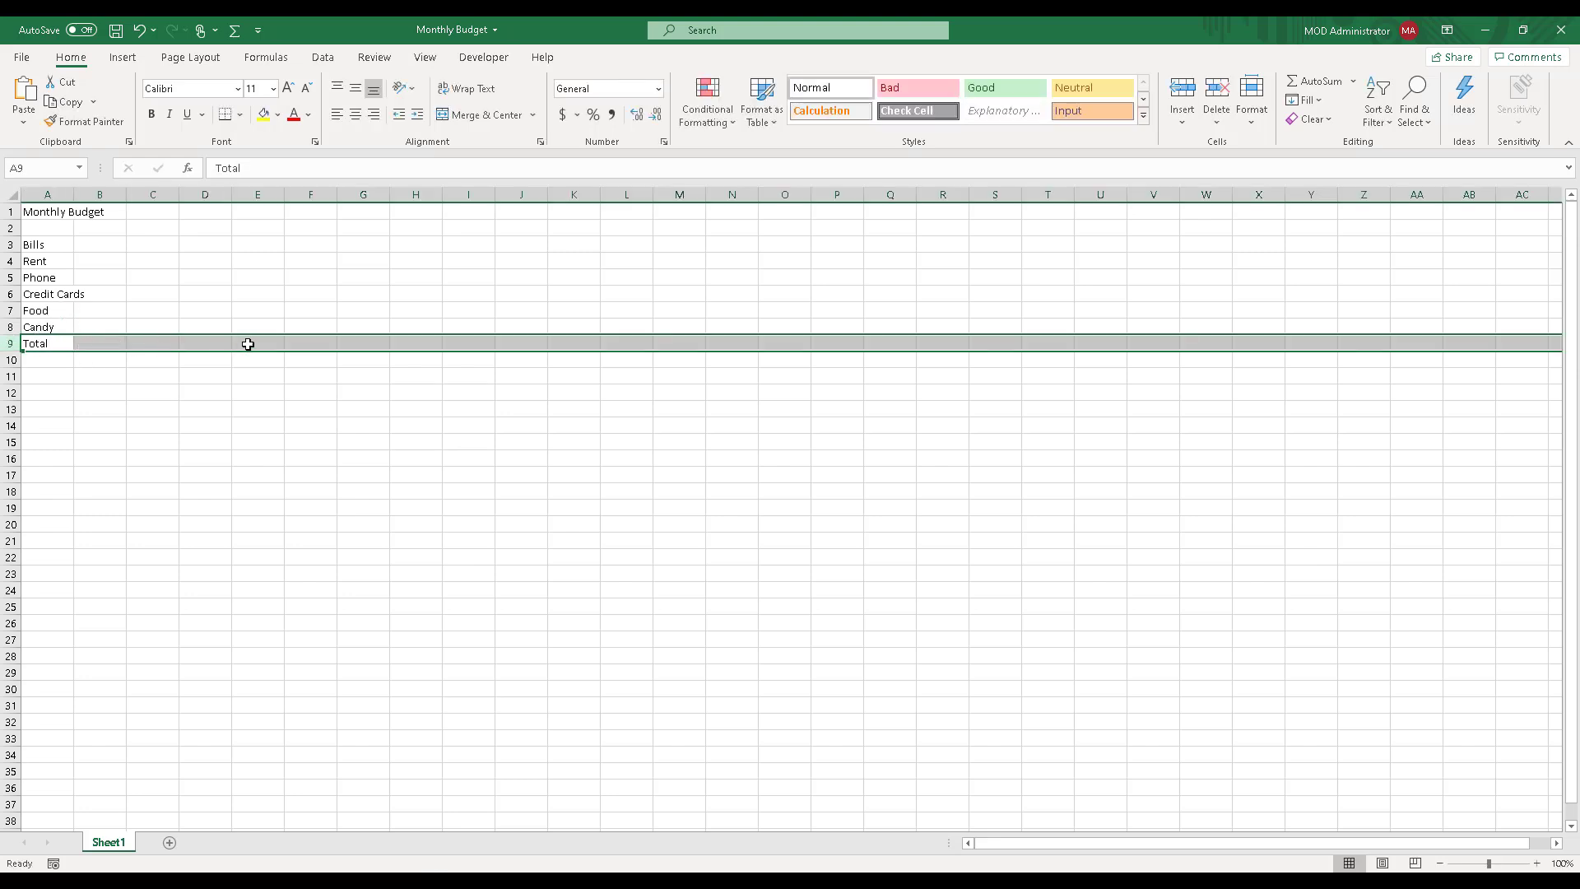
Step: Enter Jan and Feb in cells B3 and C3, and autofill the month headings through Dec in M3
left_click(94, 240)
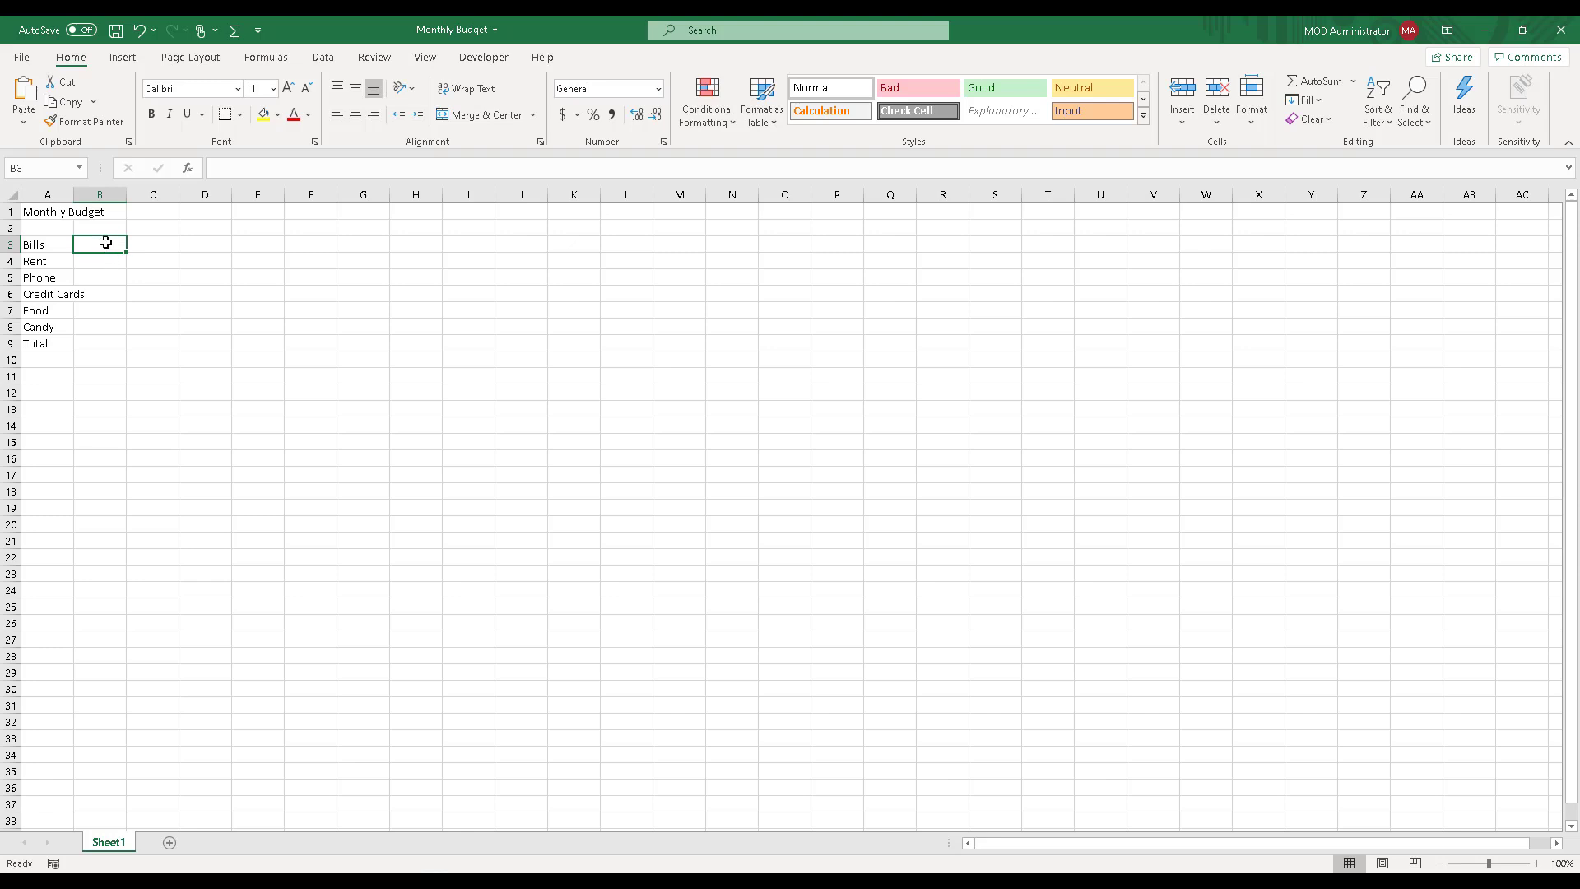
type("Jan")
key("Tab")
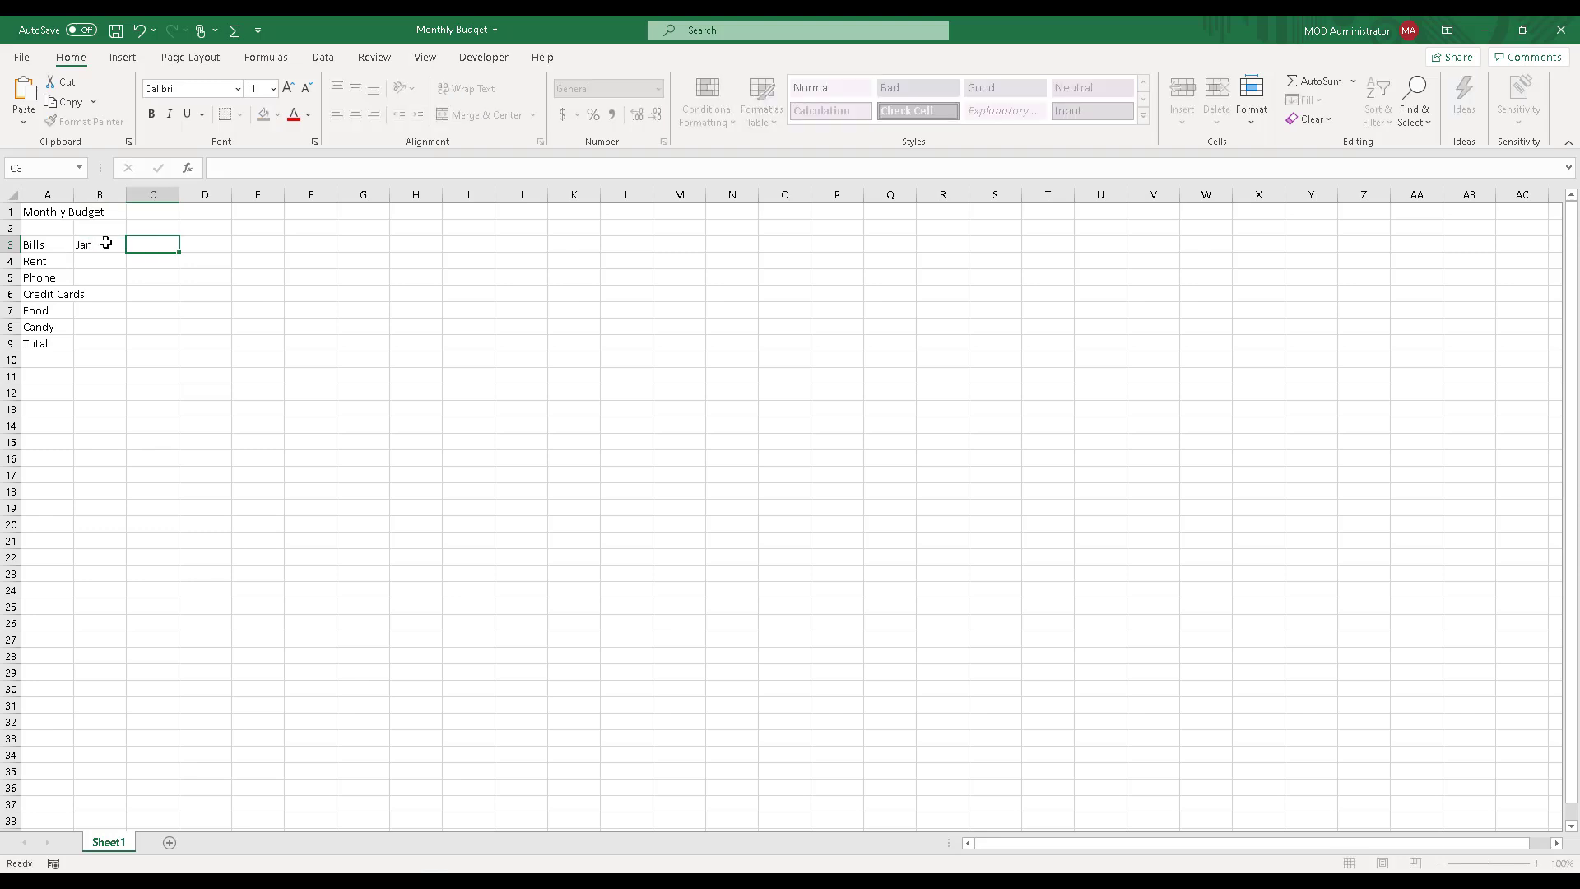
type("Feb")
key("Tab")
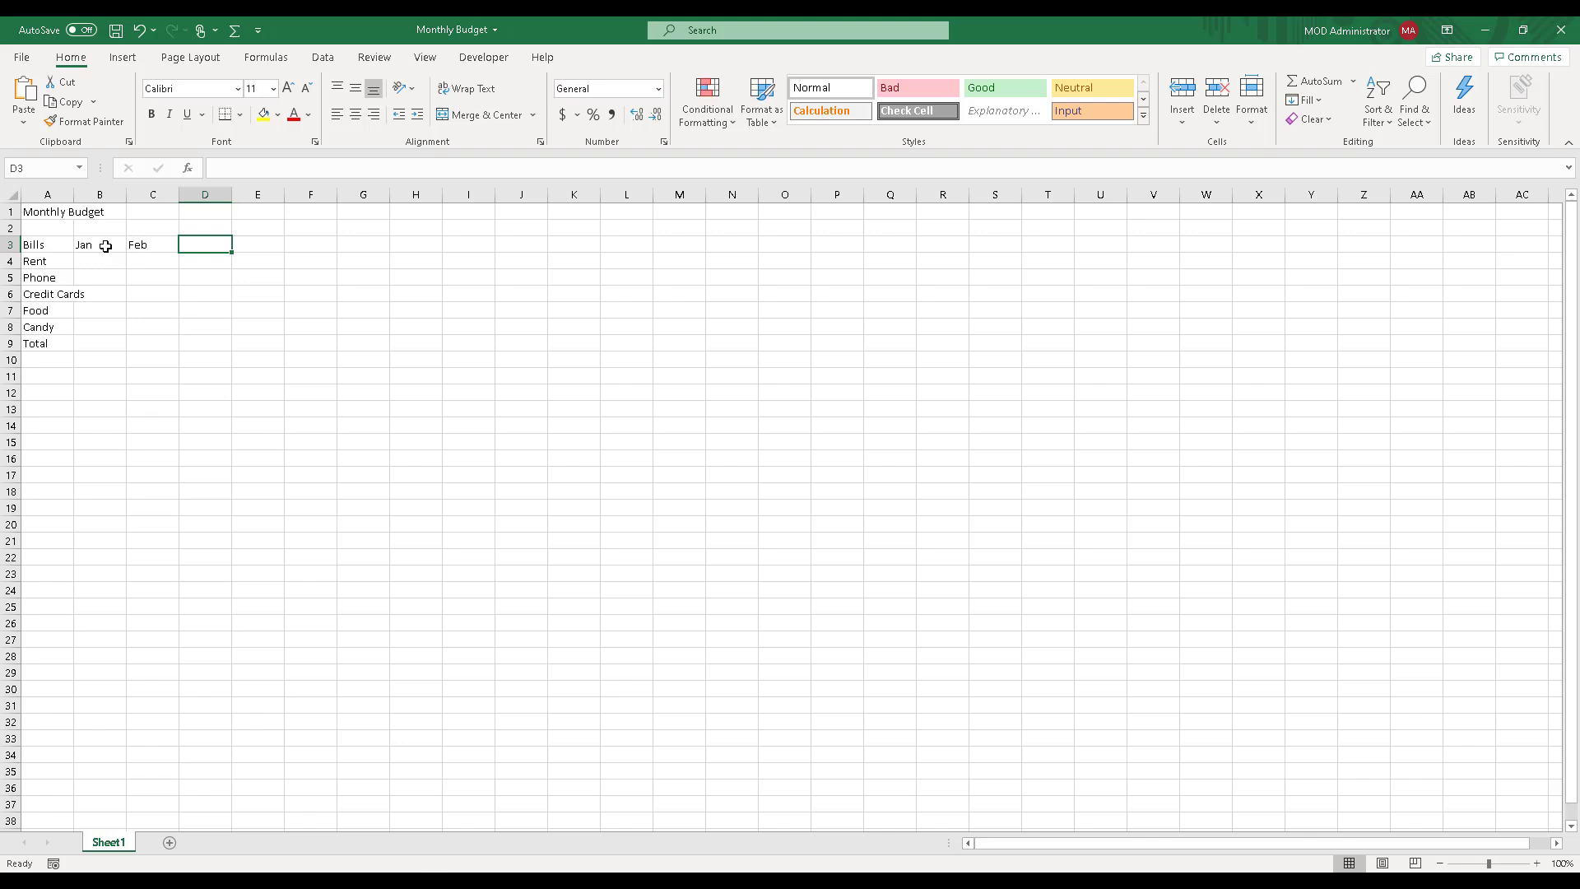
left_click_drag(105, 246, 153, 244)
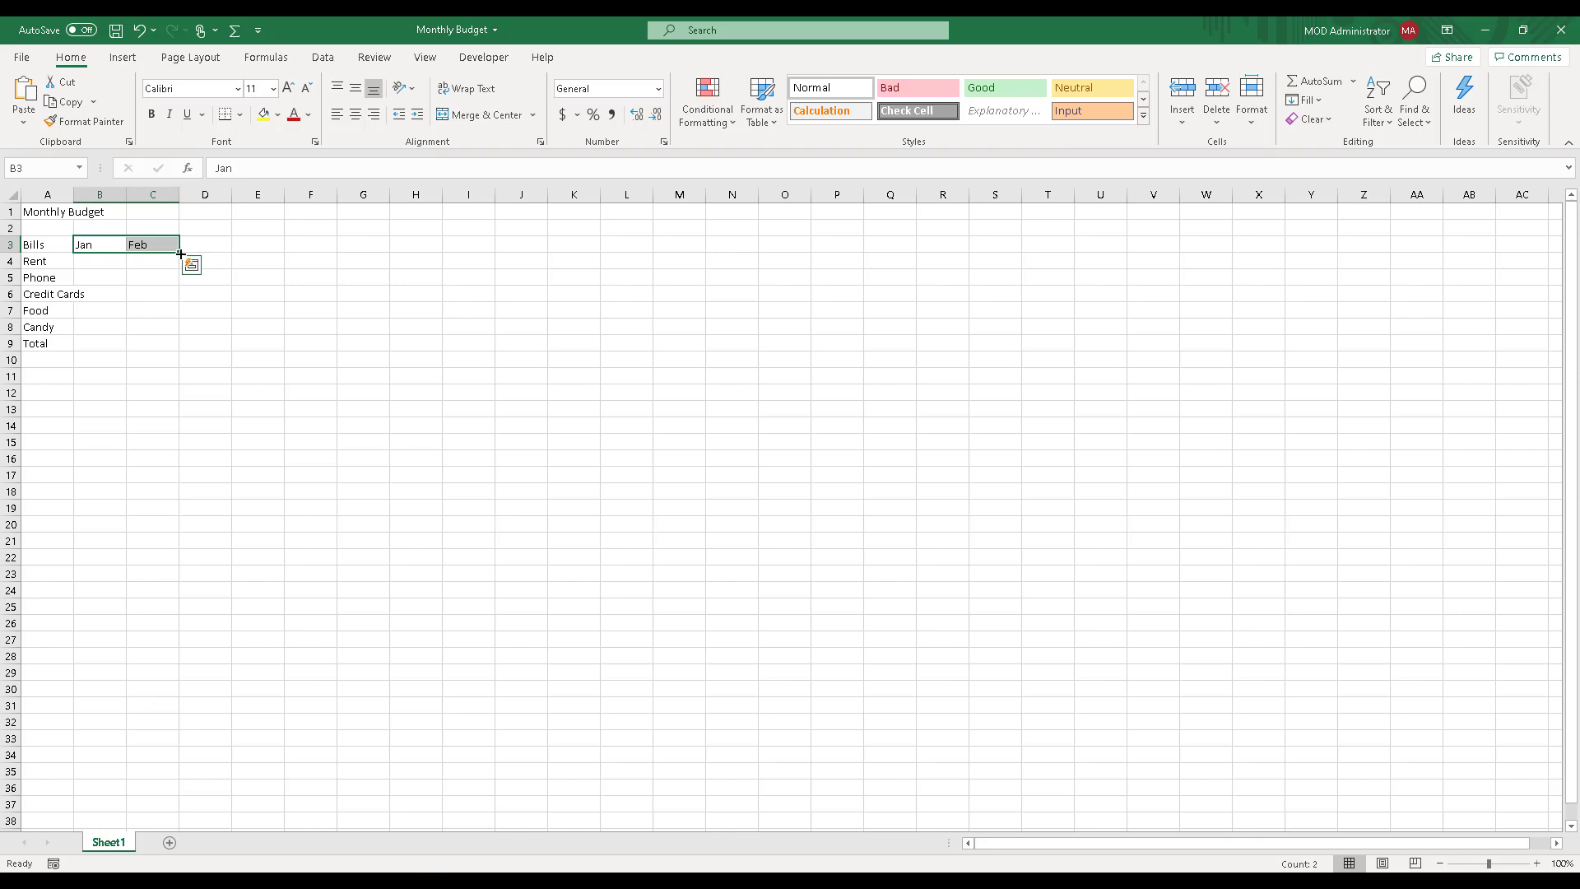
left_click_drag(180, 254, 688, 245)
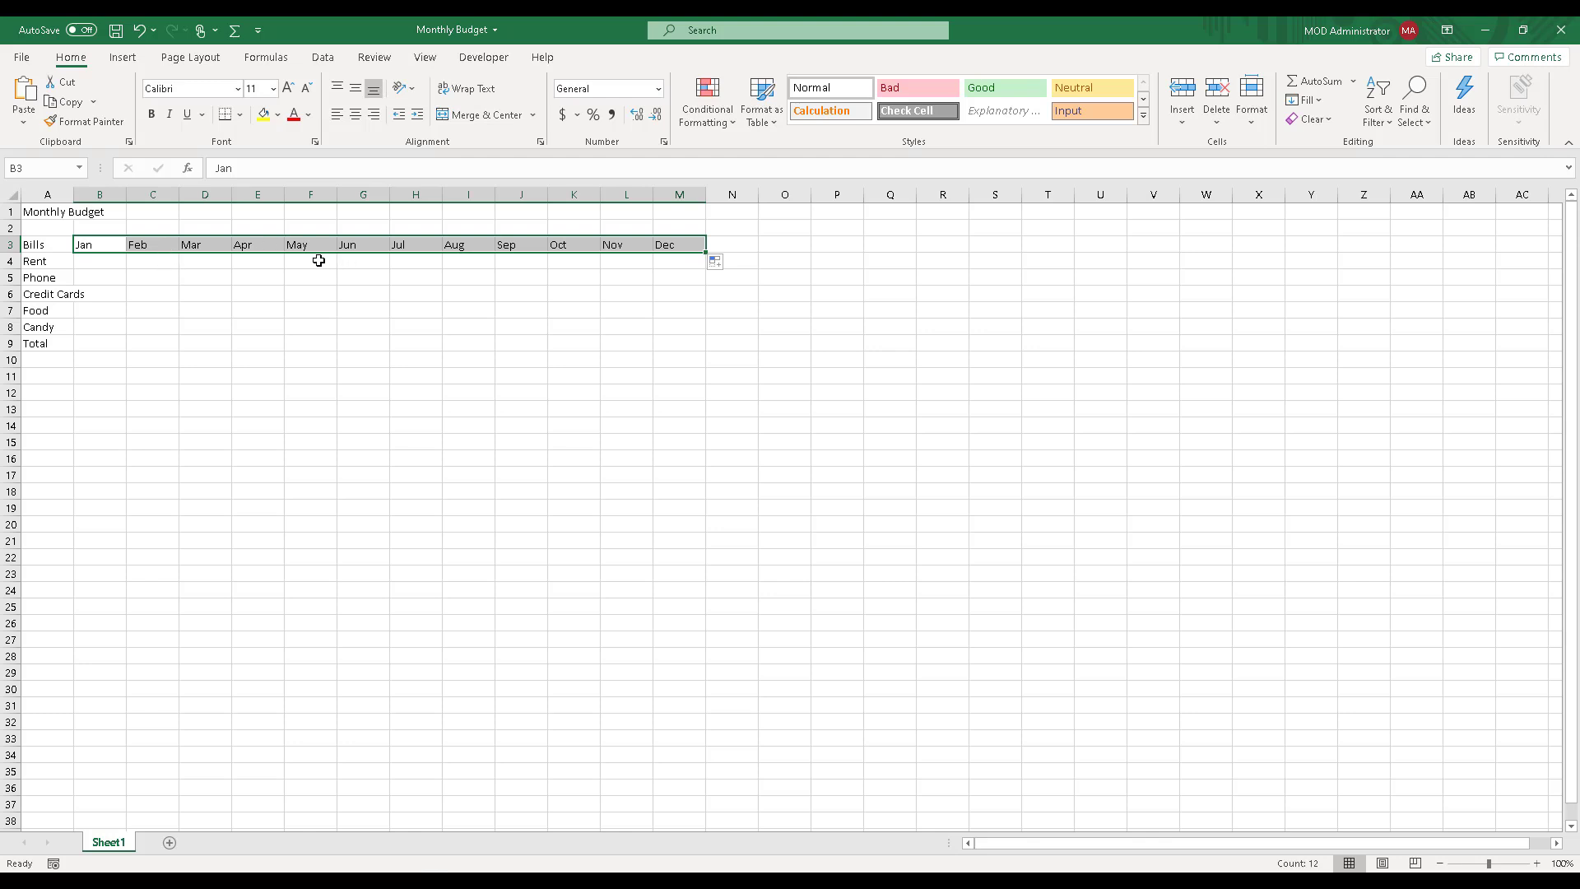
left_click(92, 276)
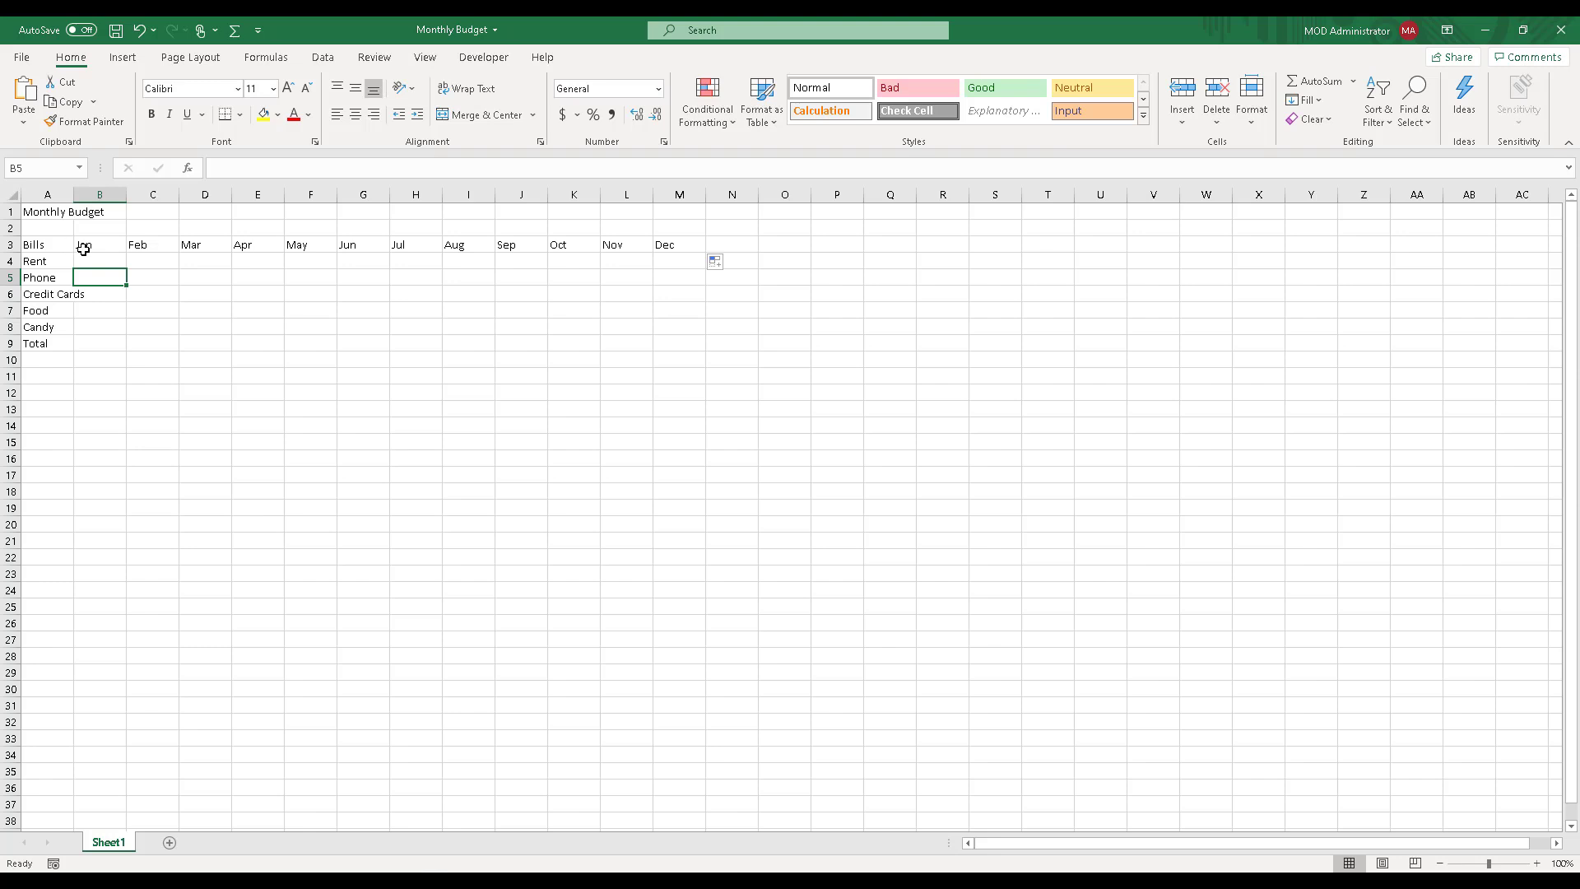
Step: Add the column heading Total in cell N3, after the month headings
left_click(738, 247)
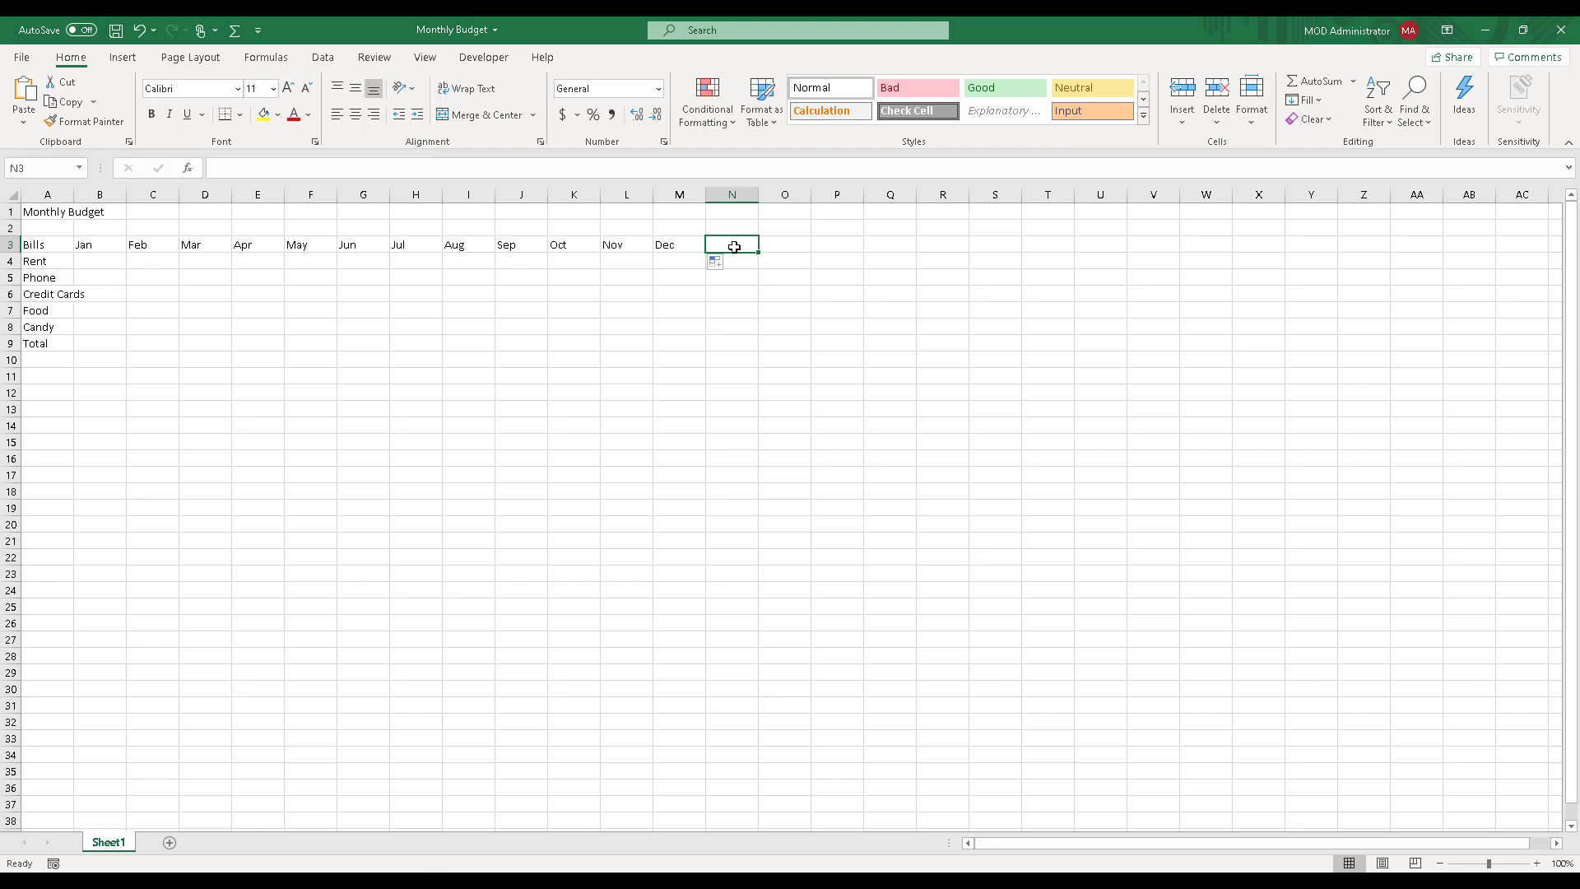
type("Tota")
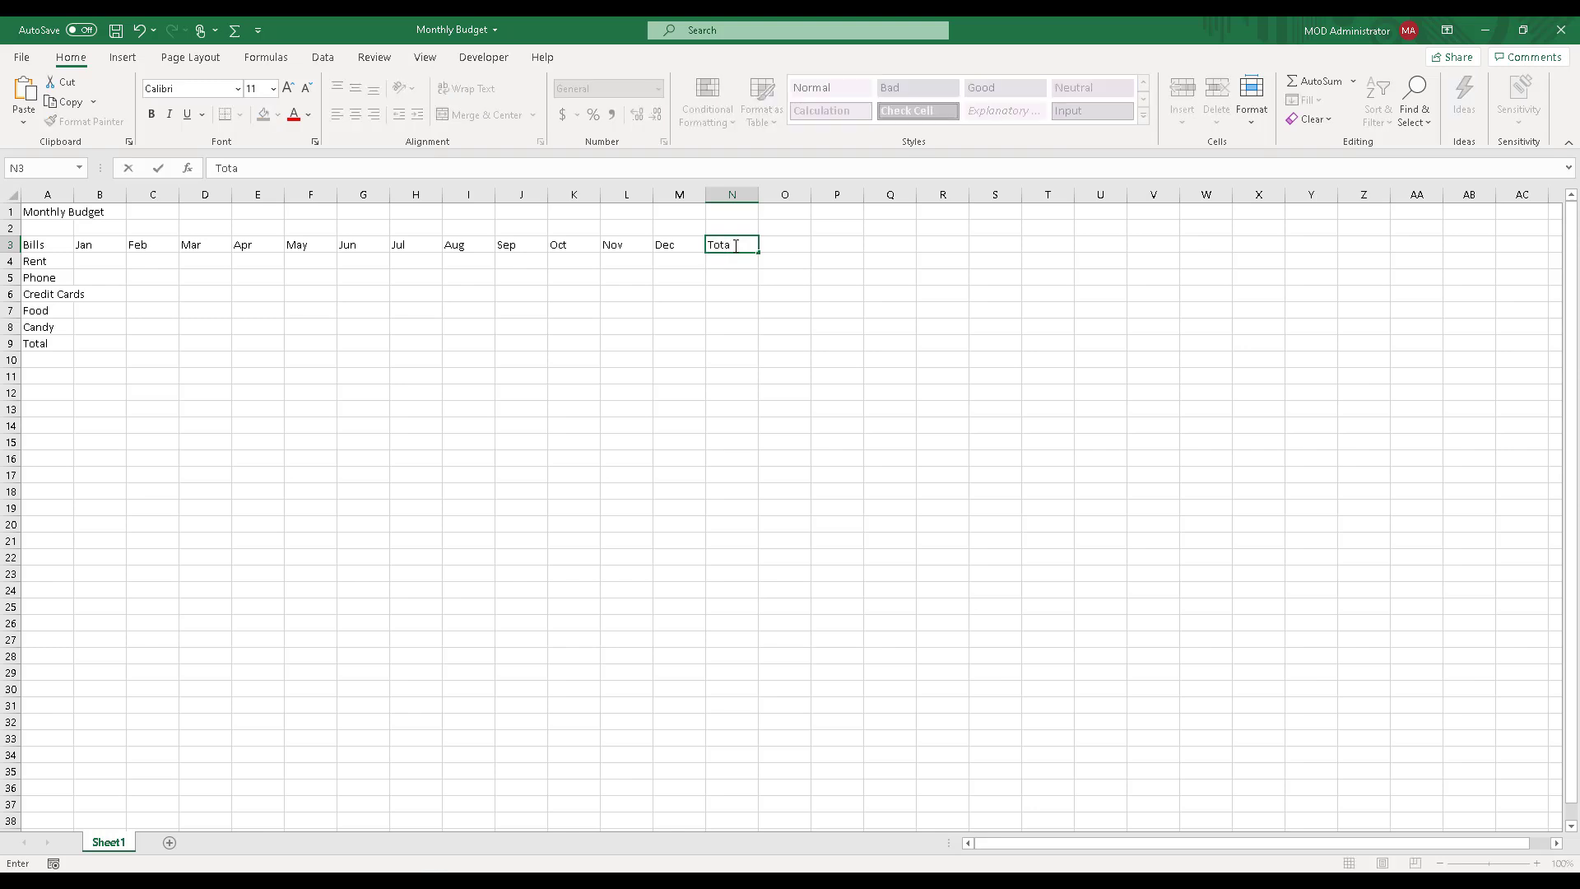
type("l")
left_click(713, 277)
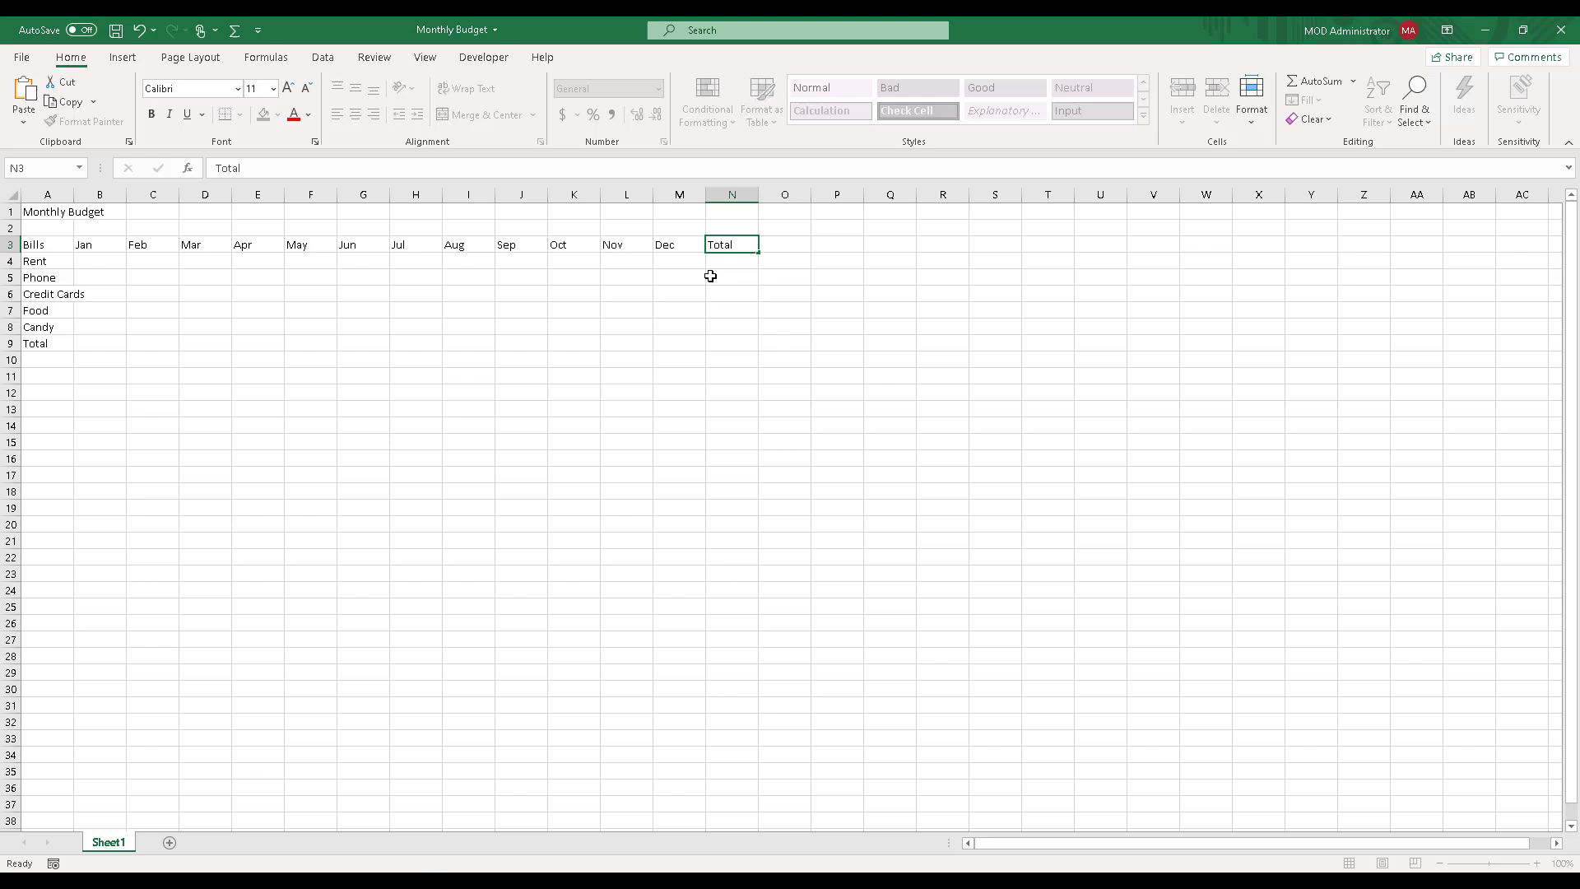
left_click(724, 194)
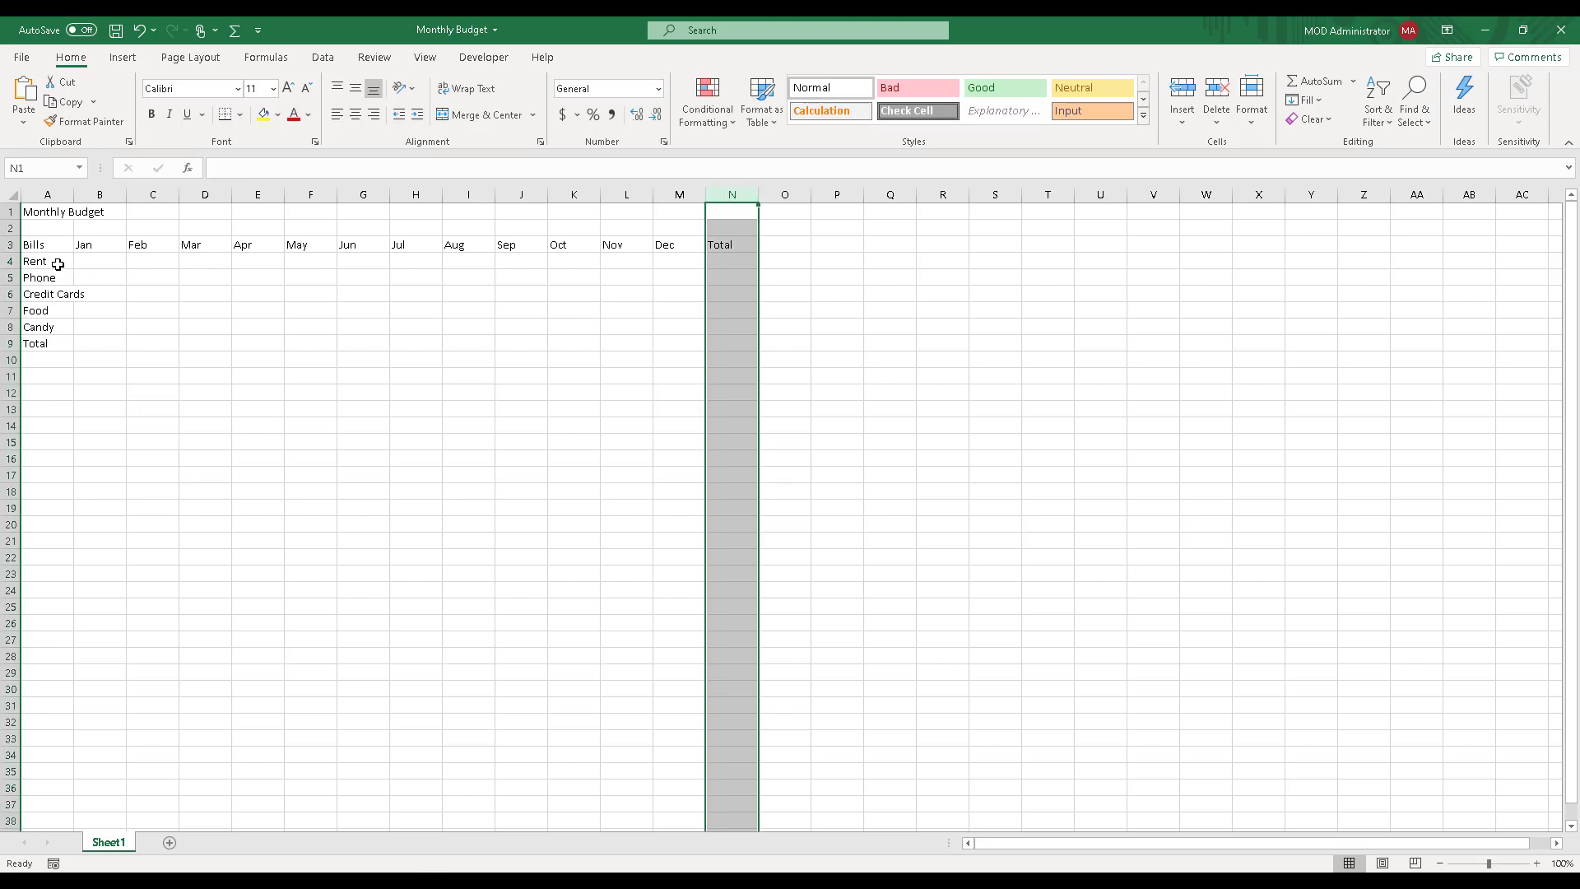
left_click(8, 342)
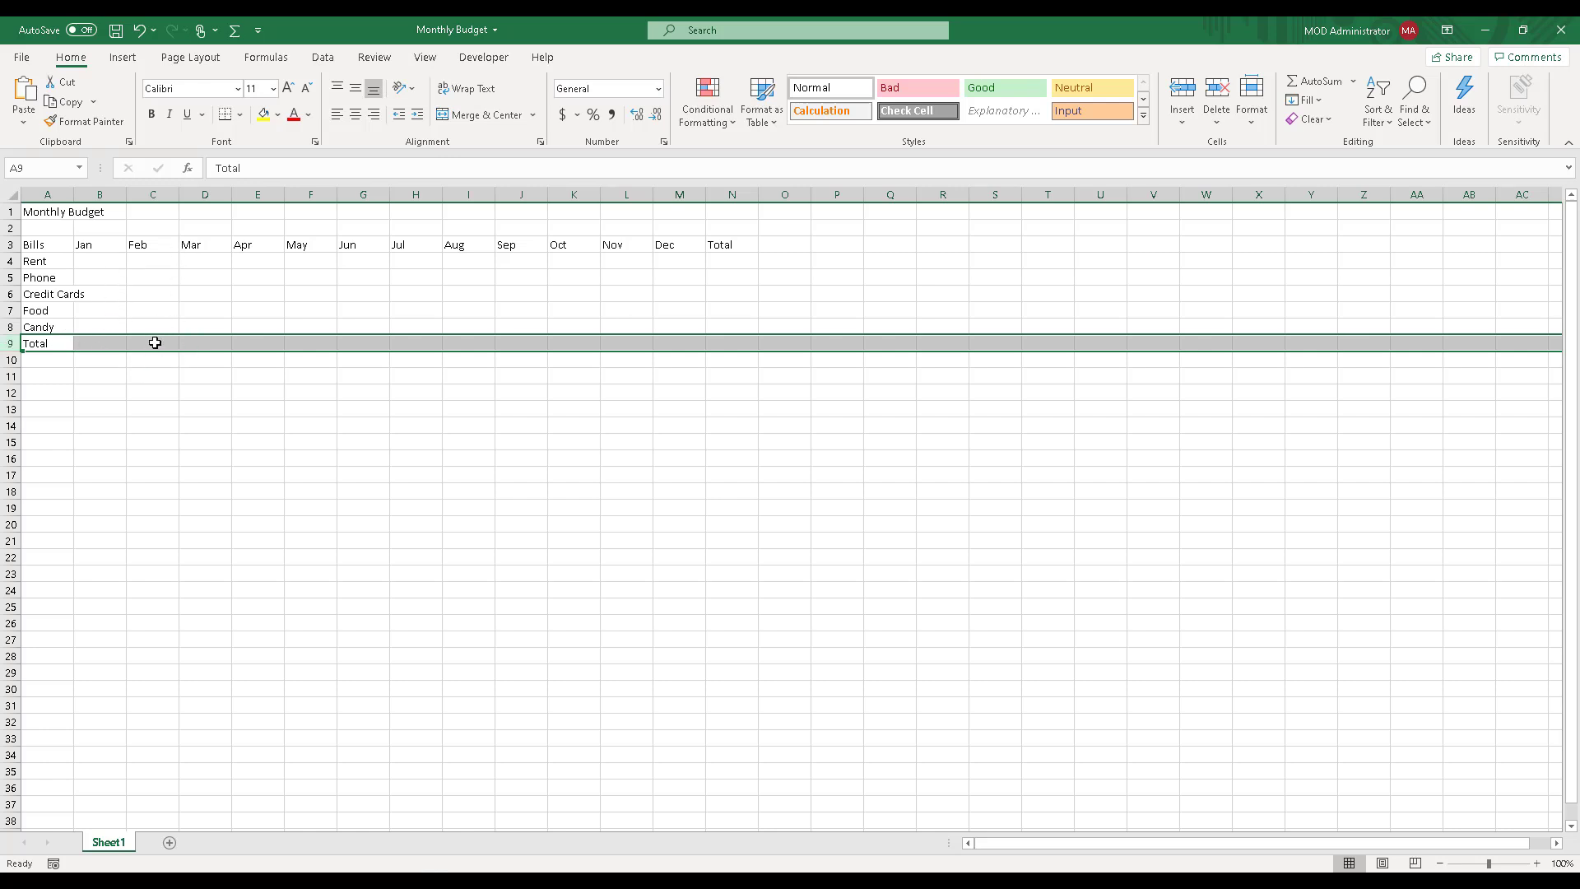
left_click(218, 342)
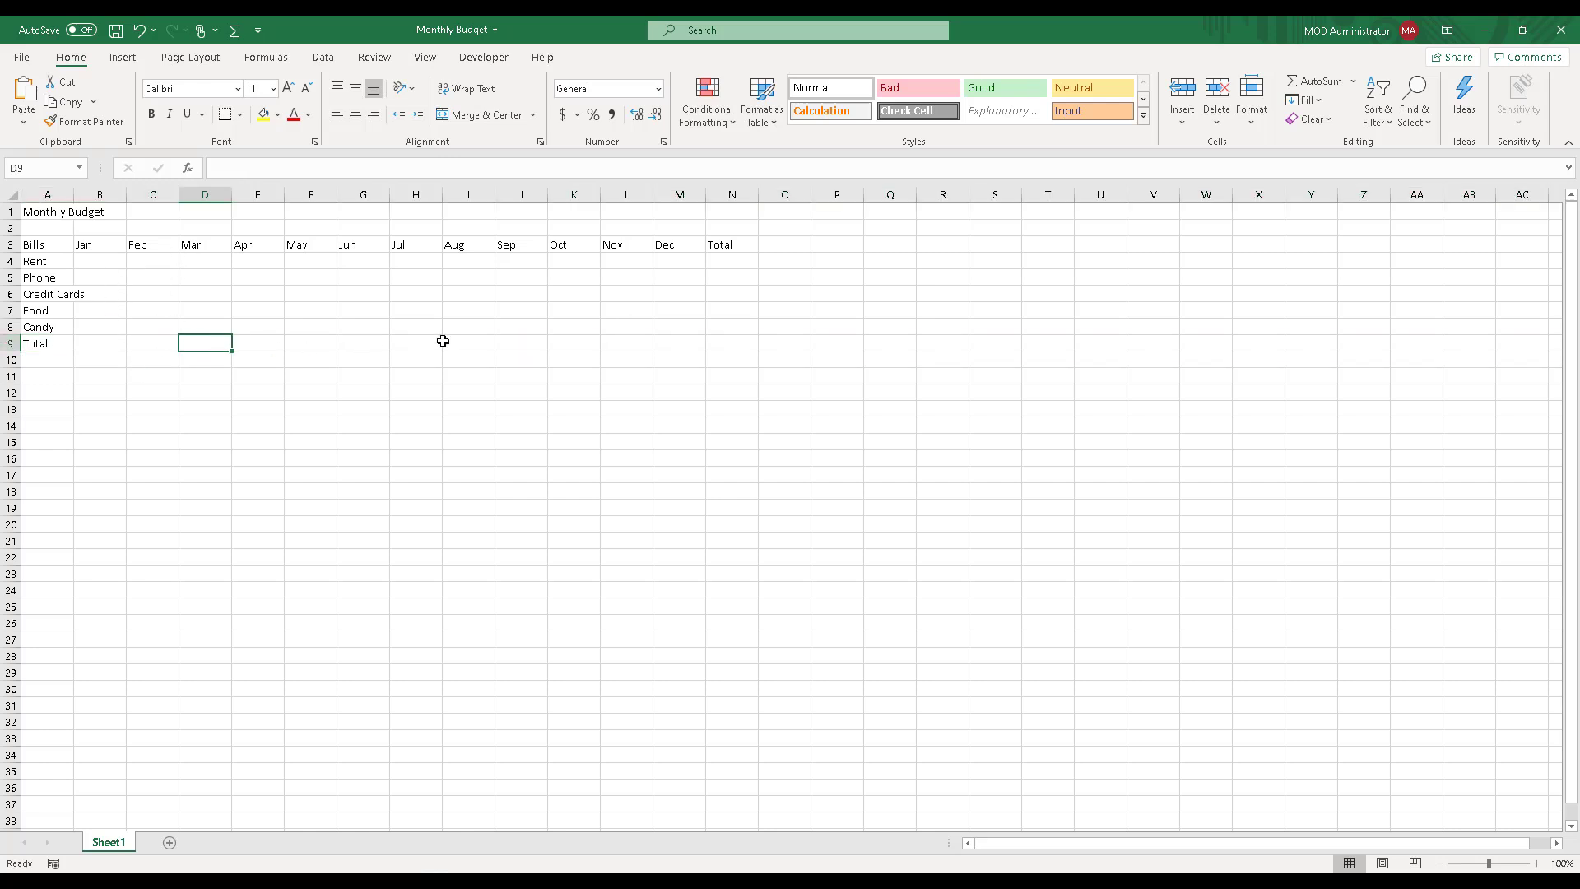
left_click(735, 205)
left_click(732, 196)
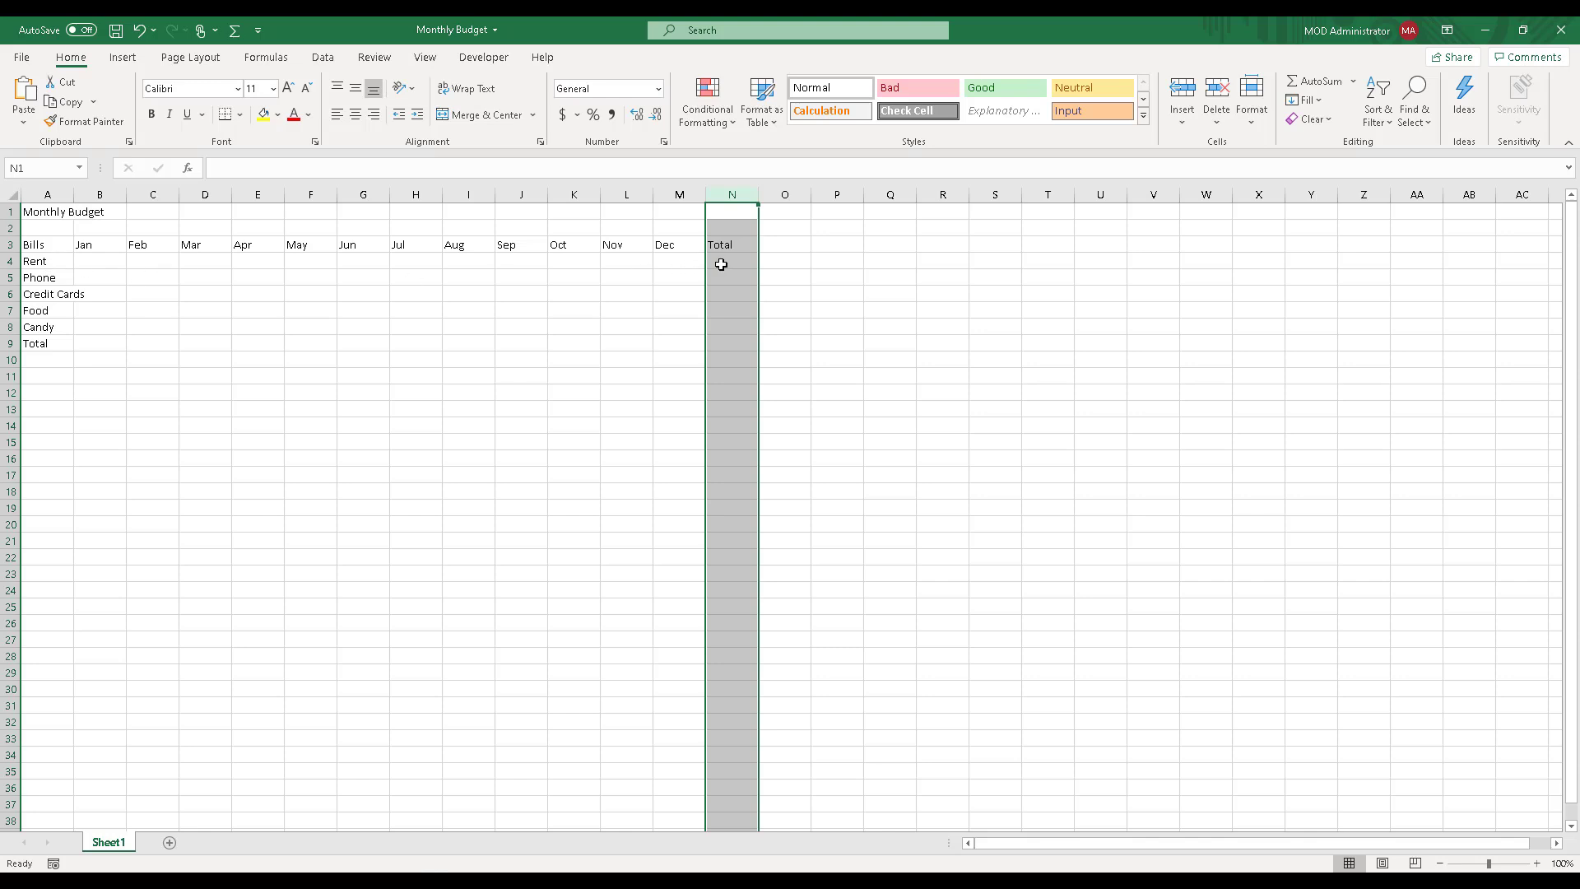
left_click(45, 262)
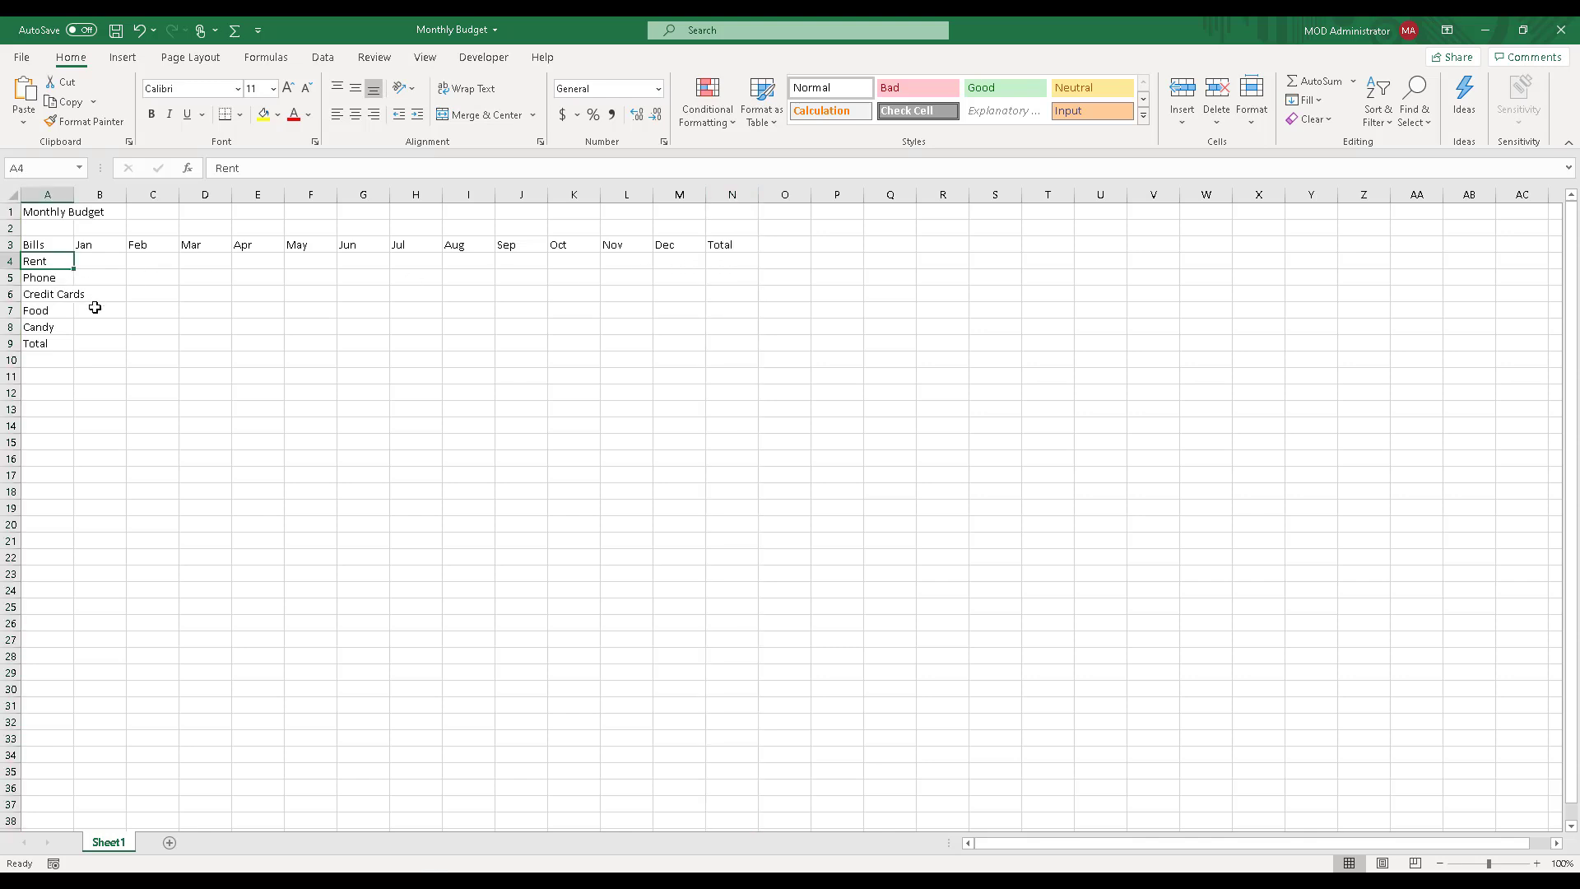